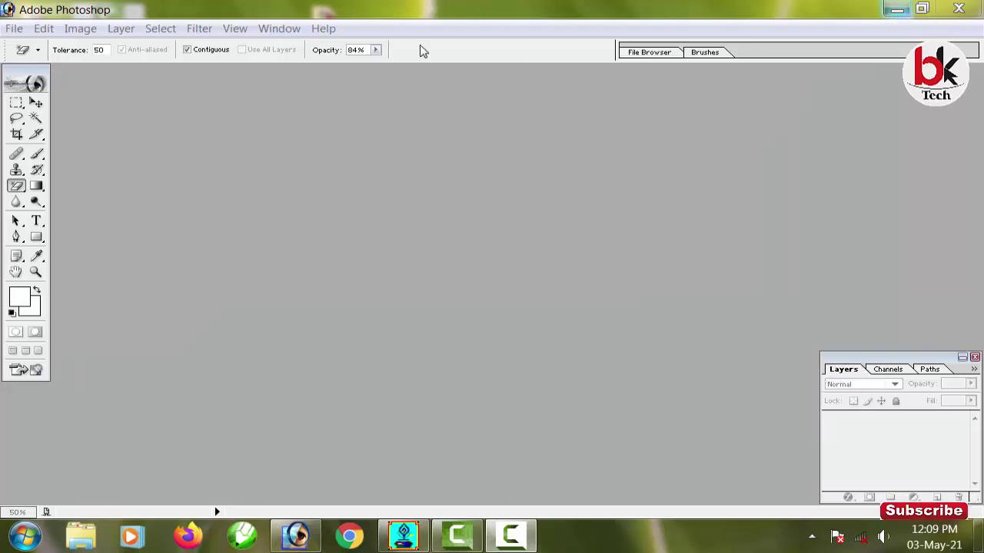
Open the 3 JPEG portrait from the Desktop.
{"action": "left_click", "coordinate": [14, 27]}
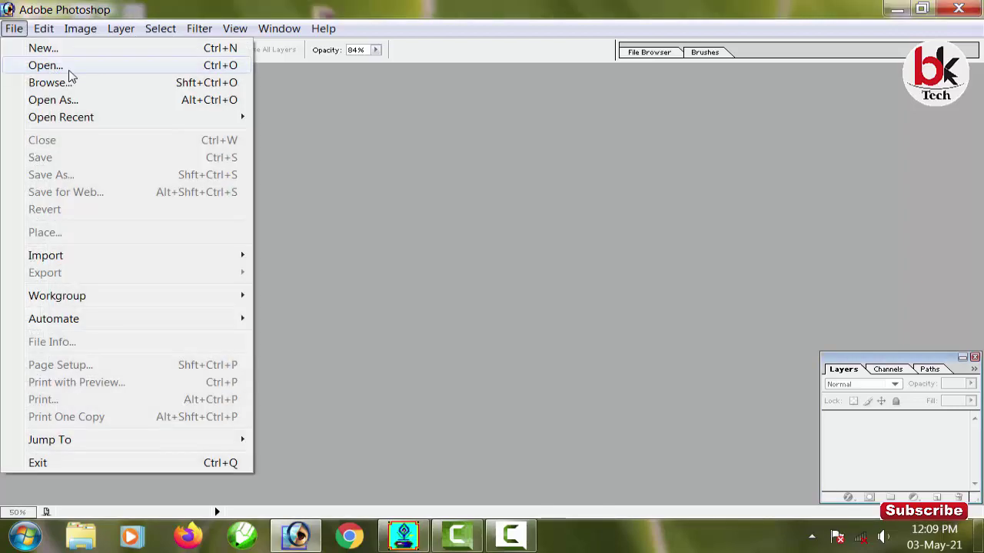
{"action": "left_click", "coordinate": [77, 66]}
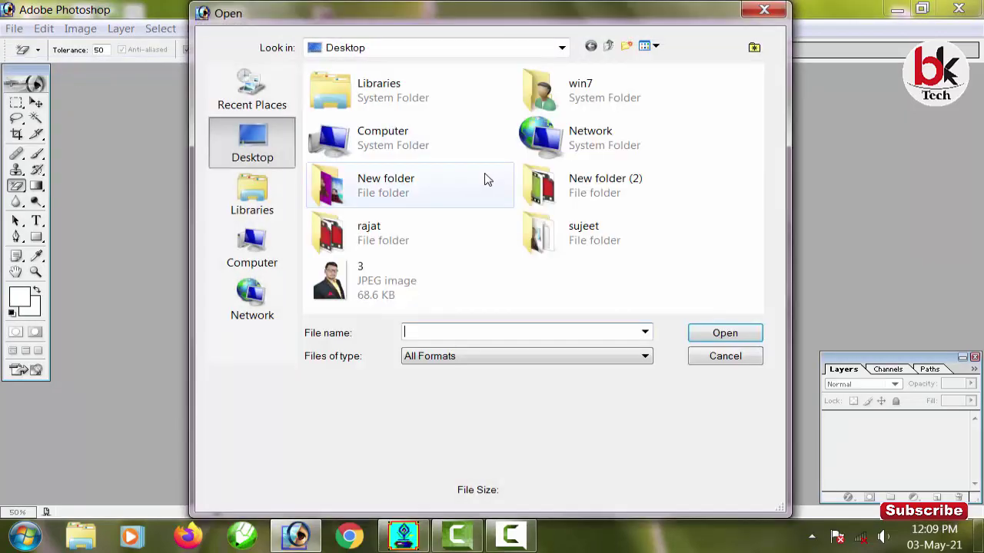
{"action": "left_click", "coordinate": [382, 277]}
{"action": "left_click", "coordinate": [725, 333]}
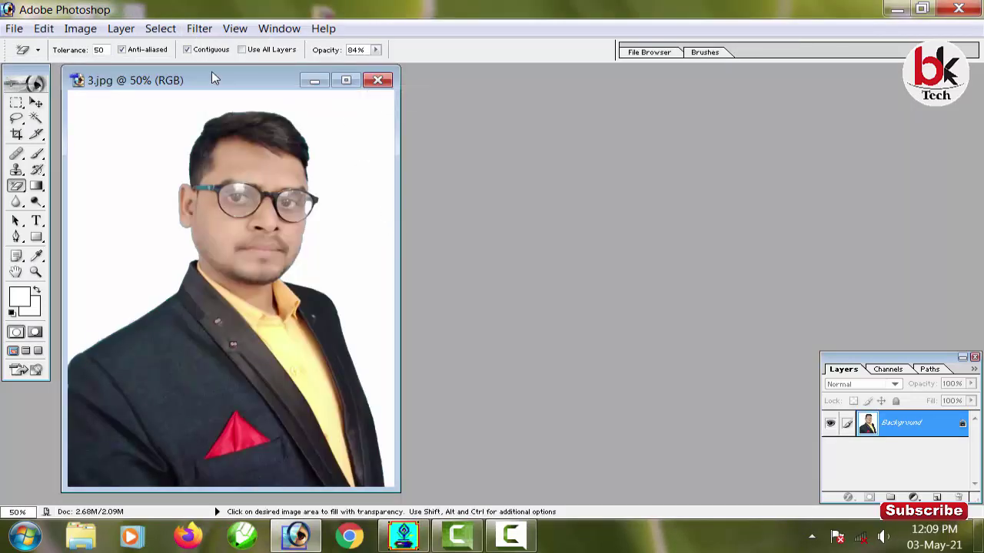
Duplicate the 3.jpg image as a new document named '3 copy'.
{"action": "right_click", "coordinate": [212, 73]}
{"action": "right_click", "coordinate": [161, 76]}
{"action": "right_click", "coordinate": [160, 75]}
{"action": "left_click", "coordinate": [242, 90]}
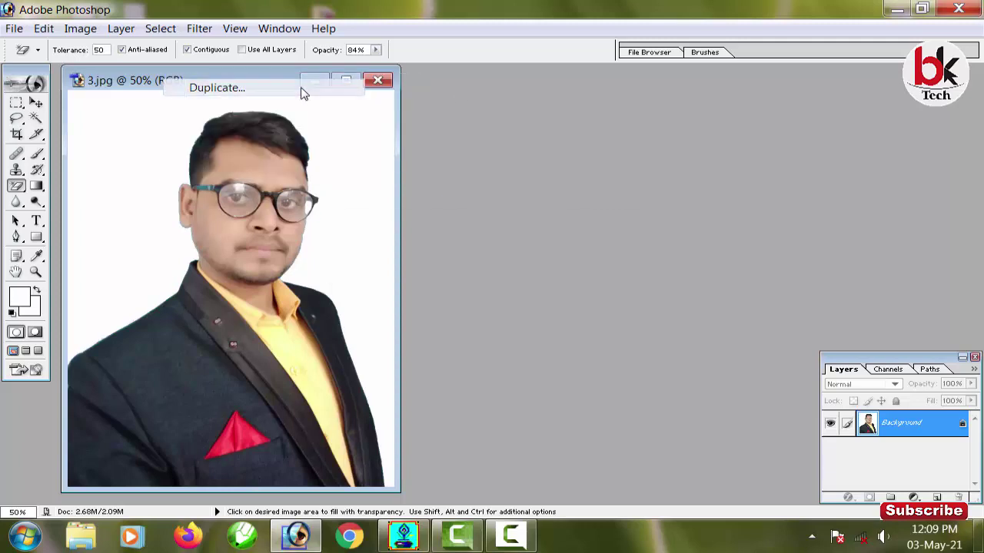
{"action": "left_click", "coordinate": [615, 257]}
Close the original 3.jpg and maximize the 3 copy window to fill the workspace.
{"action": "left_click_drag", "start_coordinate": [241, 87], "coordinate": [578, 91]}
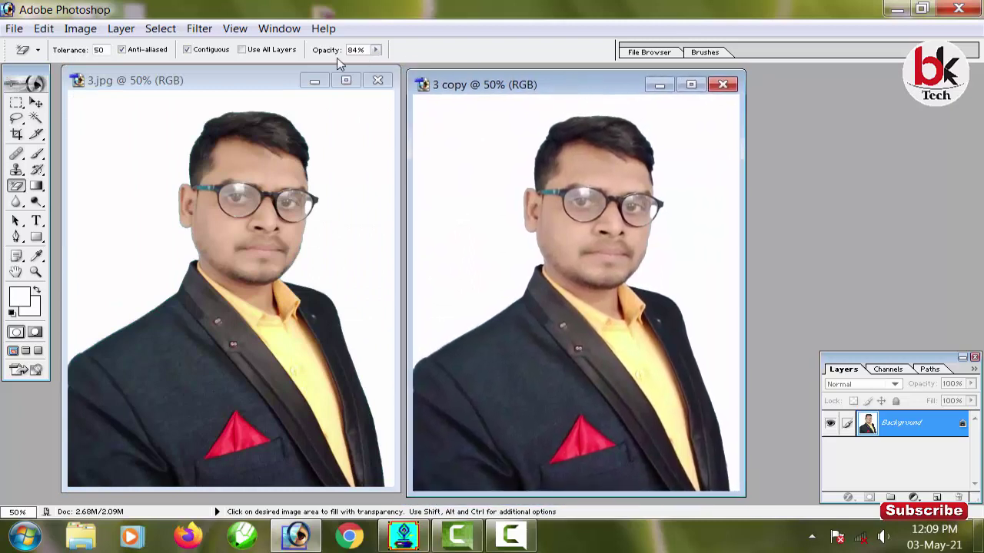
{"action": "left_click", "coordinate": [246, 86]}
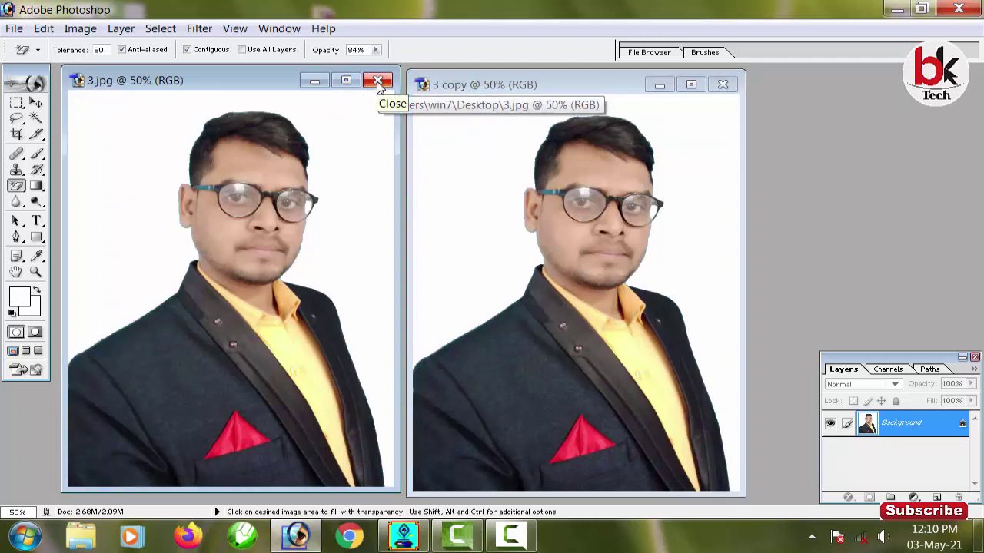
{"action": "left_click", "coordinate": [377, 82]}
{"action": "left_click", "coordinate": [692, 85]}
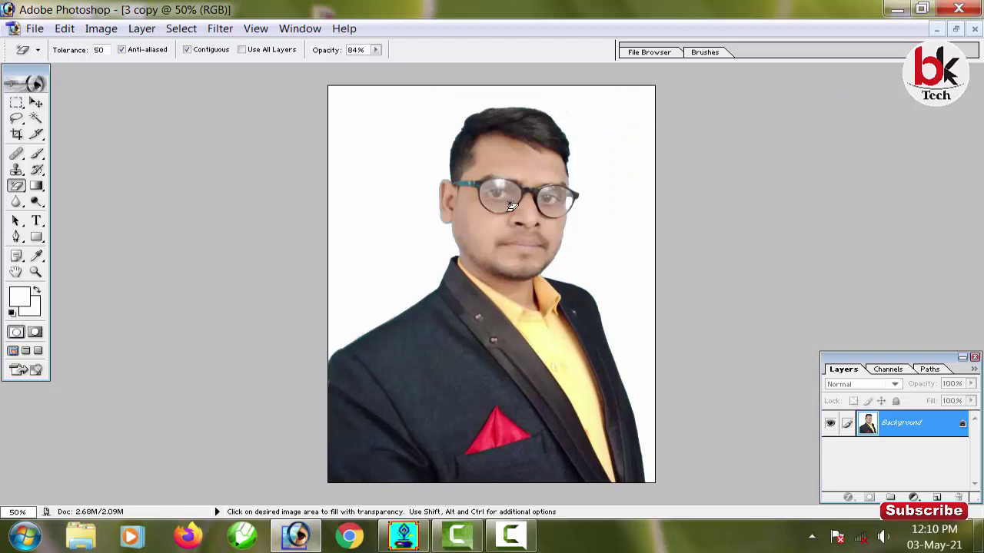
Duplicate the Background layer into a Background copy layer stacked above it.
{"action": "right_click", "coordinate": [916, 424]}
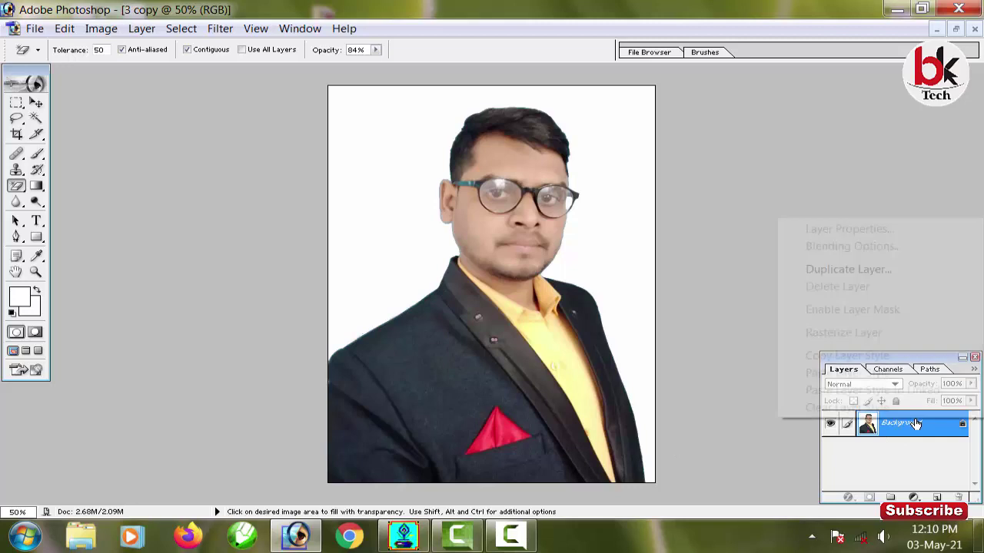
{"action": "left_click", "coordinate": [881, 271]}
{"action": "left_click", "coordinate": [624, 235]}
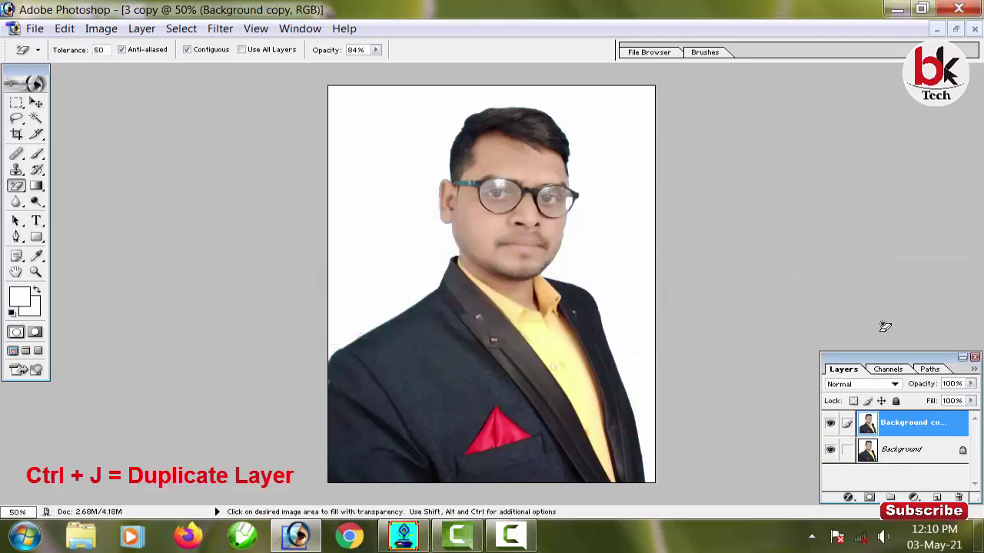
{"action": "right_click", "coordinate": [903, 452]}
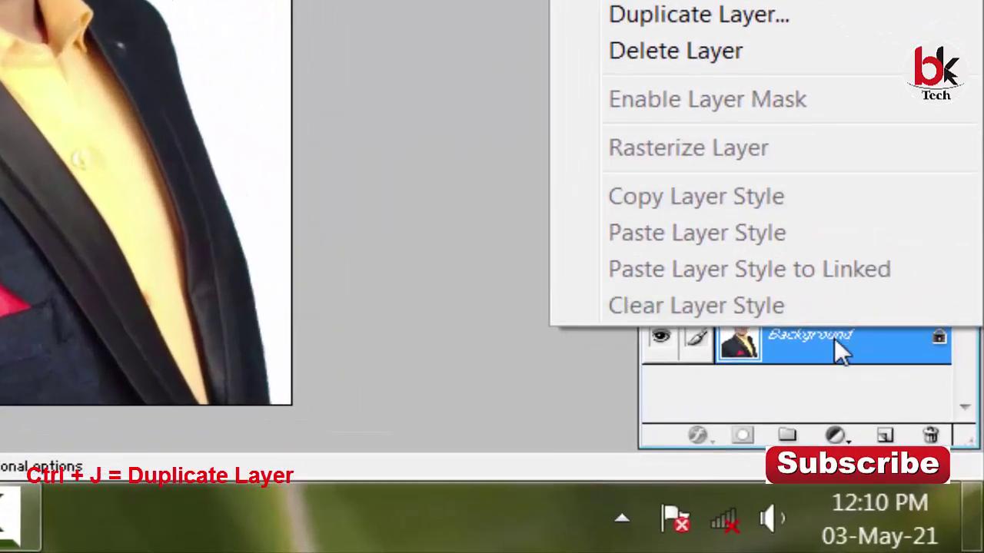
Set the background colour to dark red A50000.
{"action": "key", "text": "ctrl+j"}
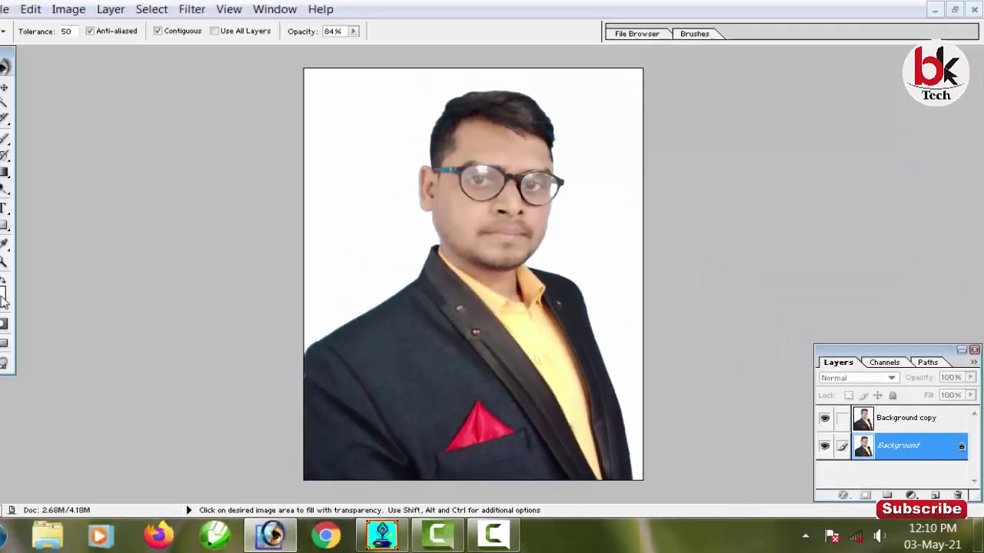
{"action": "left_click", "coordinate": [3, 302]}
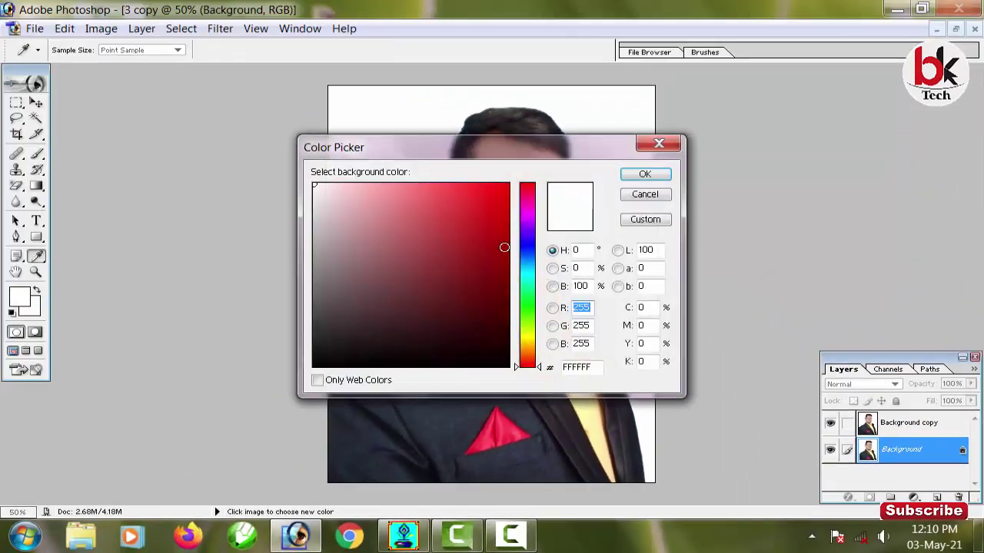
{"action": "left_click", "coordinate": [507, 193]}
{"action": "left_click_drag", "start_coordinate": [552, 201], "coordinate": [561, 262]}
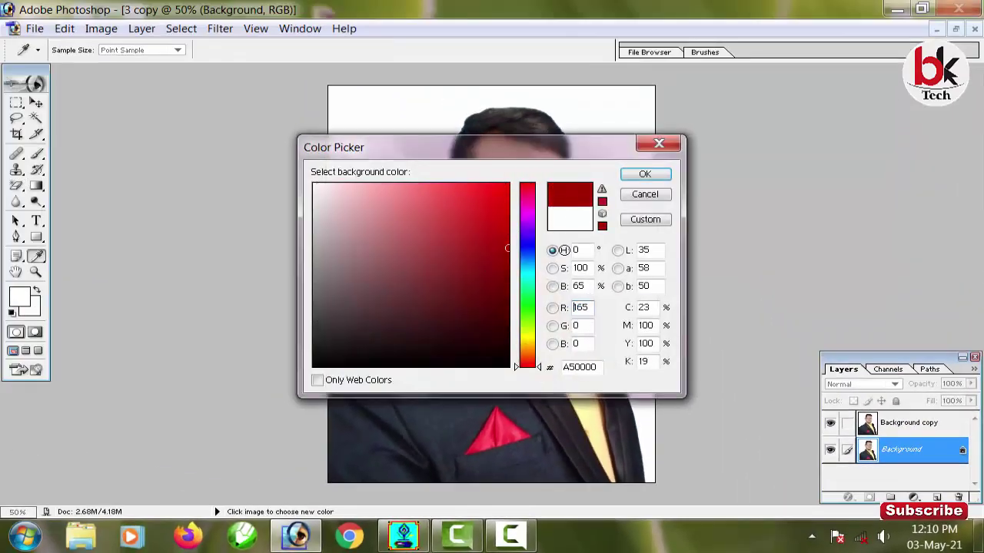
{"action": "left_click", "coordinate": [645, 175]}
Fill the Background layer with dark red and make Background copy the working layer.
{"action": "key", "text": "e"}
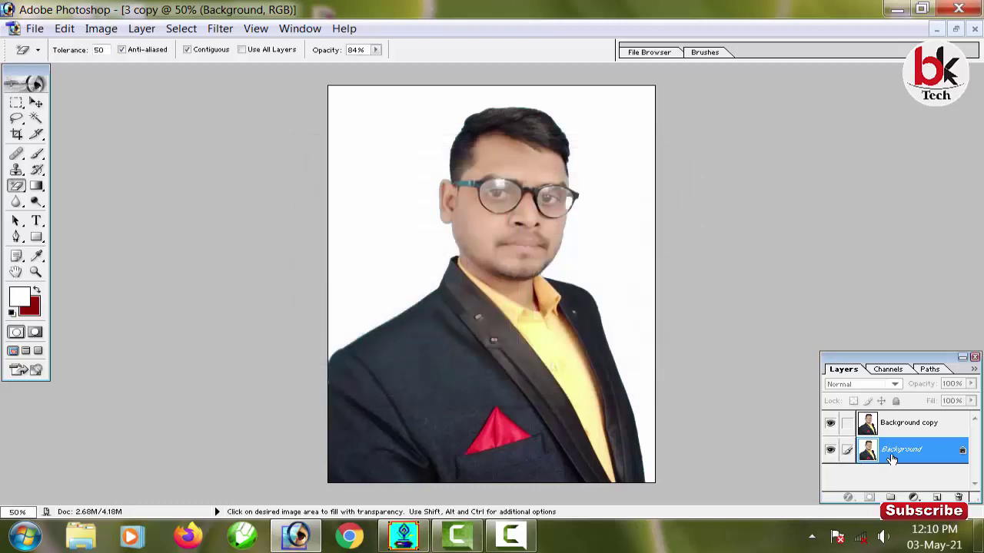
{"action": "key", "text": "ctrl+Delete"}
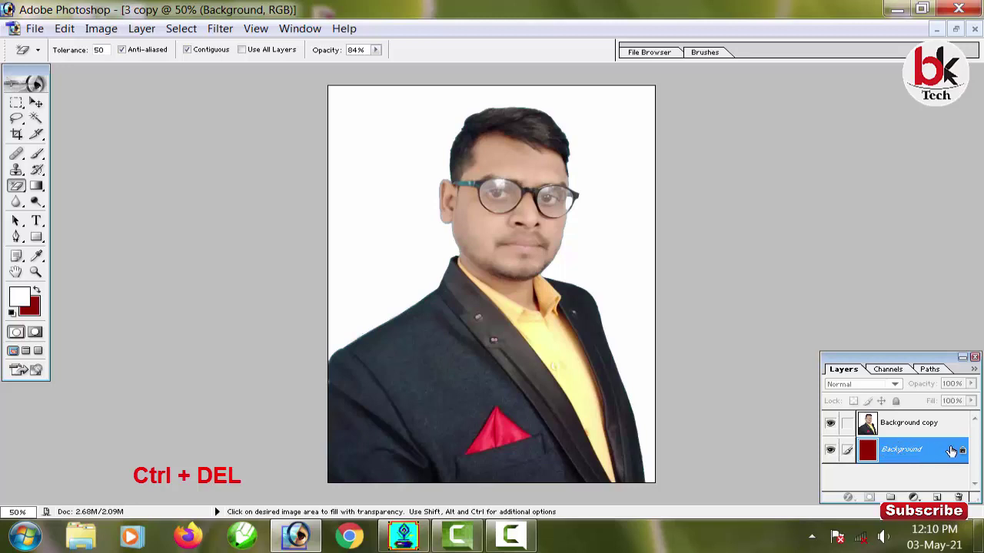
{"action": "left_click", "coordinate": [908, 422]}
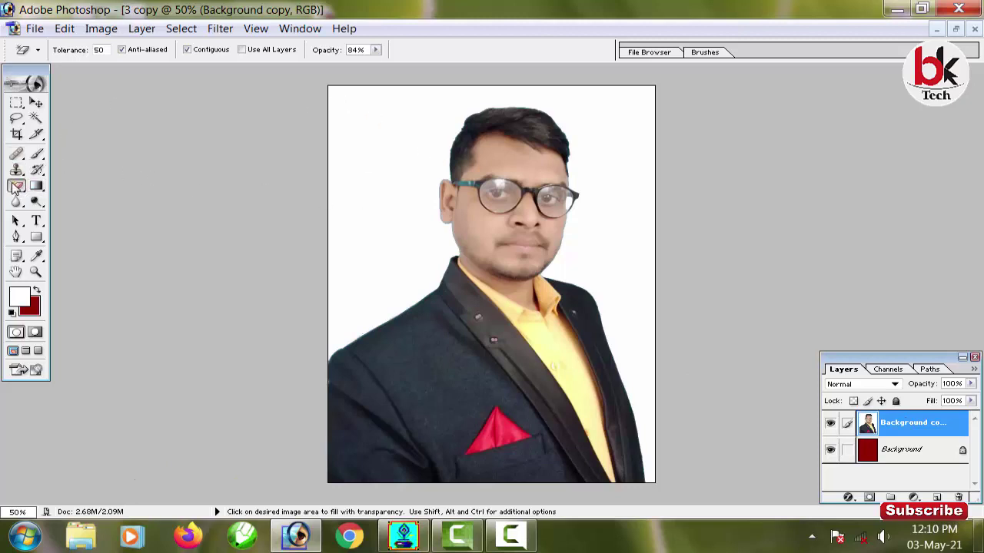
Switch to the plain Eraser Tool with the 100 px soft brush preset.
{"action": "right_click", "coordinate": [17, 187]}
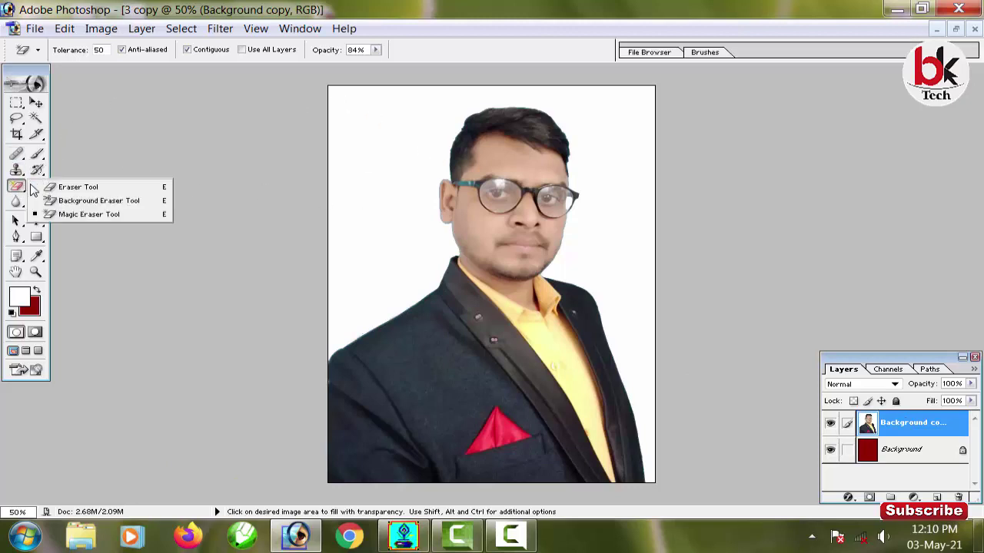
{"action": "left_click", "coordinate": [78, 189]}
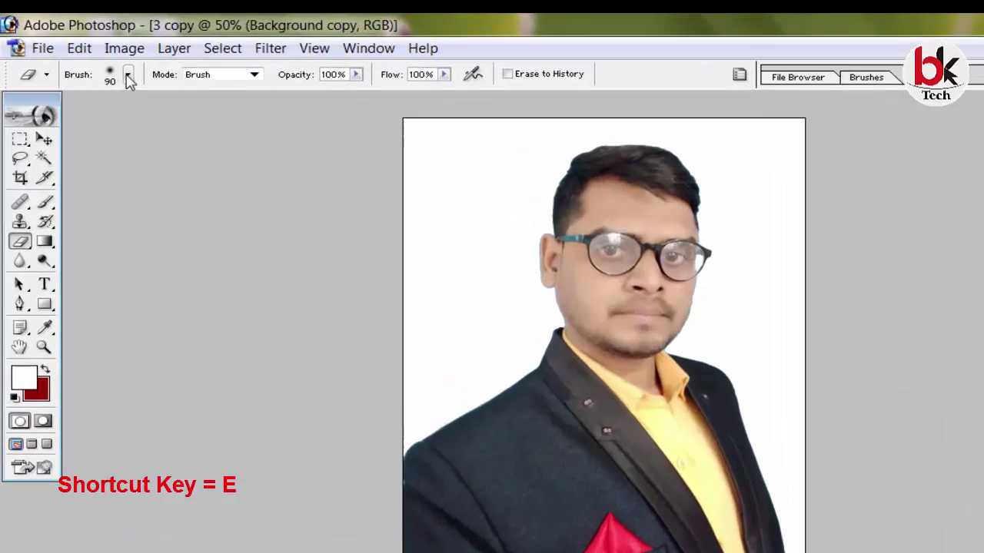
{"action": "left_click", "coordinate": [129, 77]}
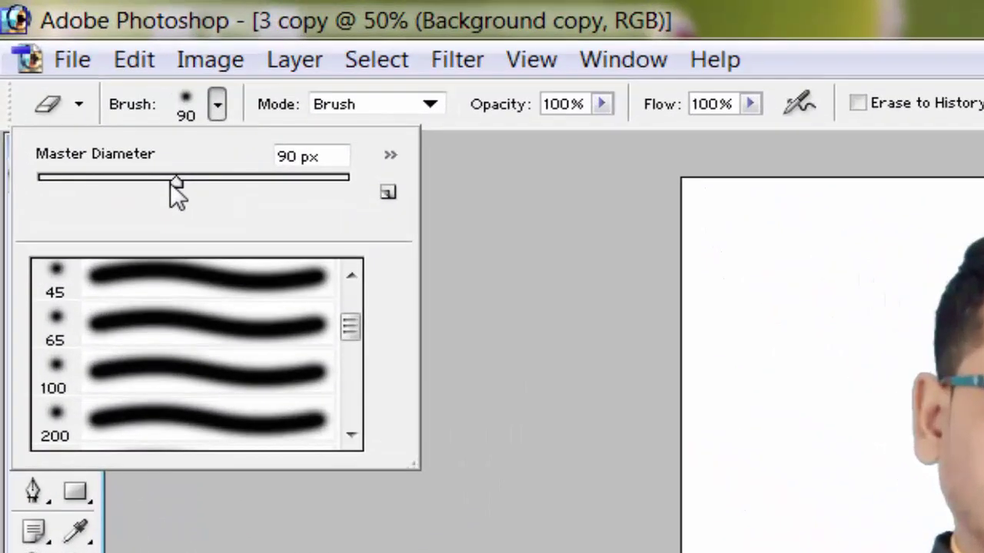
{"action": "left_click_drag", "start_coordinate": [112, 135], "coordinate": [97, 132]}
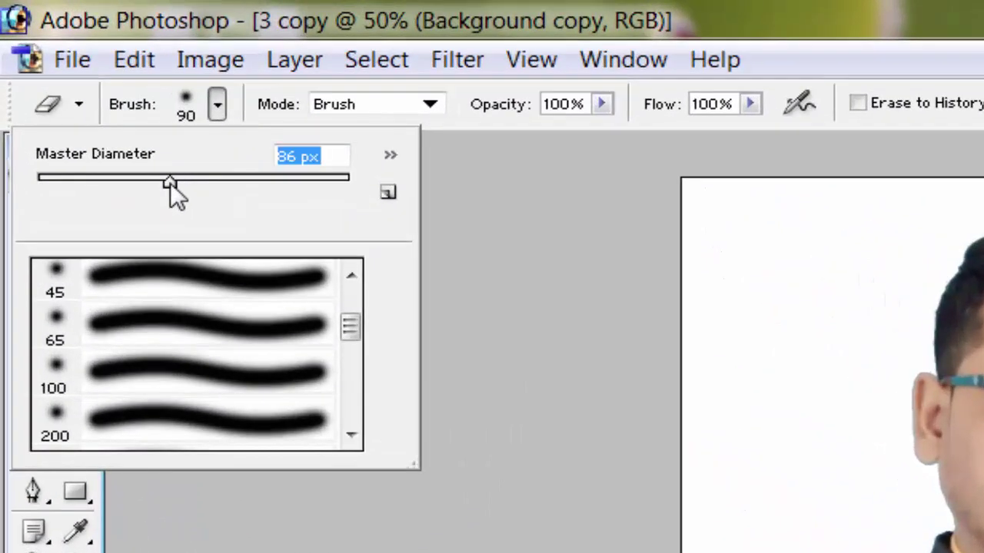
{"action": "left_click_drag", "start_coordinate": [154, 178], "coordinate": [150, 178]}
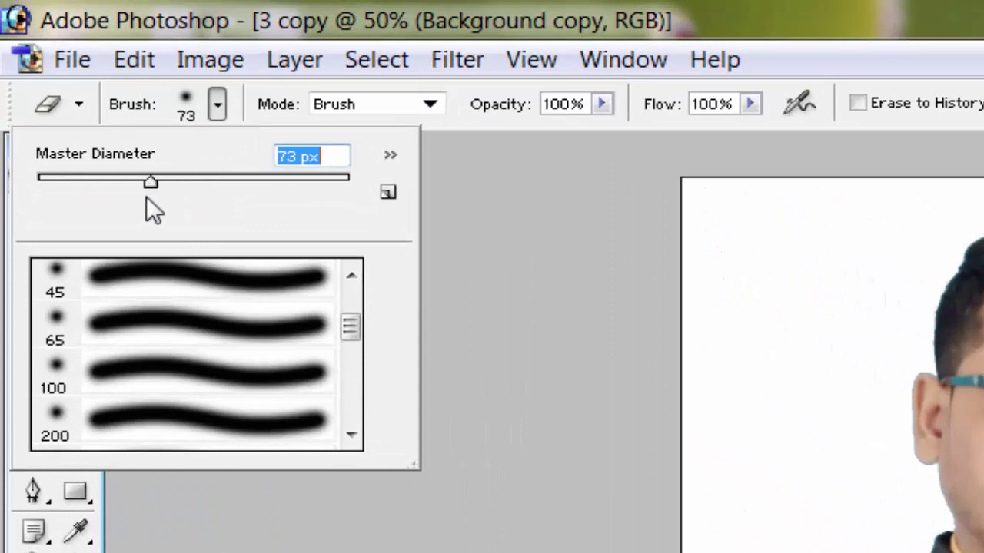
{"action": "left_click_drag", "start_coordinate": [345, 338], "coordinate": [343, 324]}
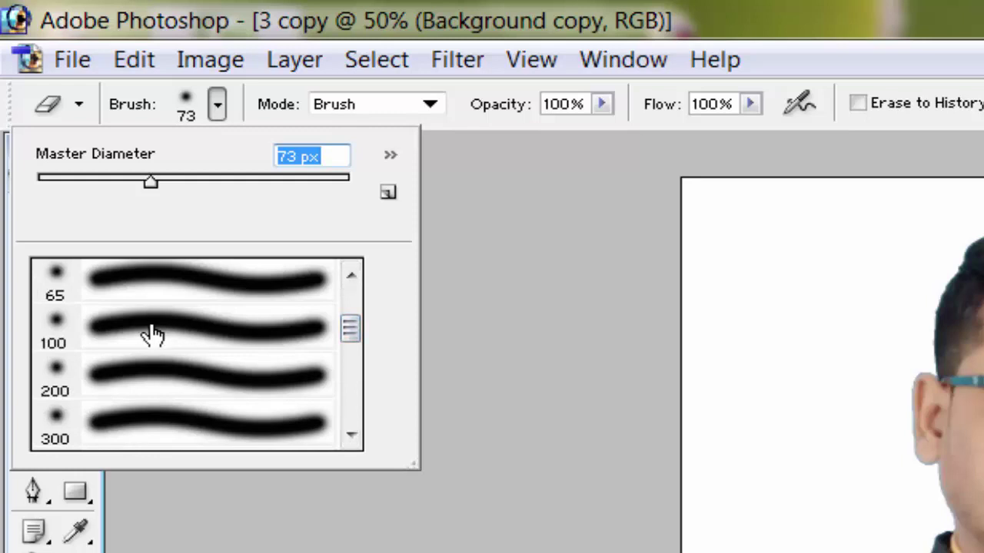
{"action": "double_click", "coordinate": [206, 330]}
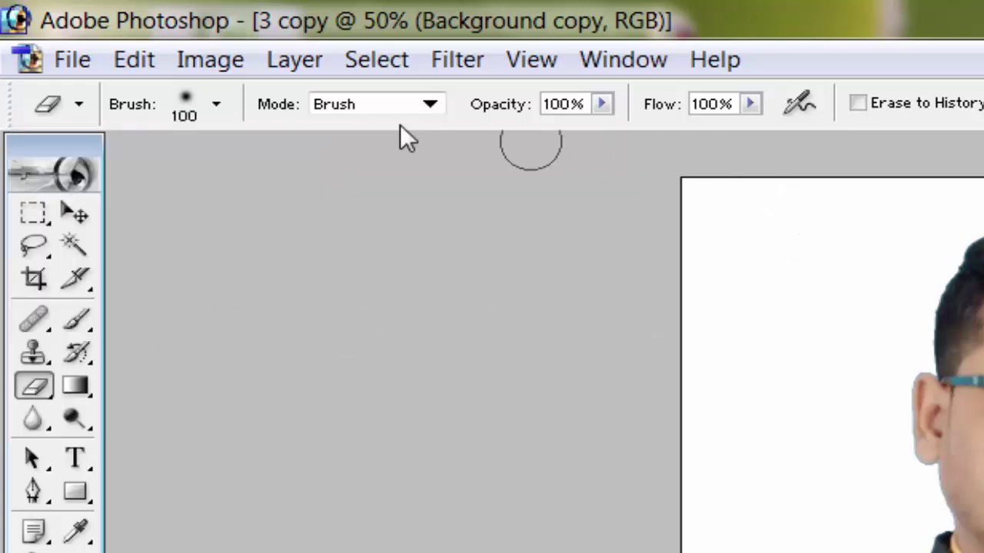
Try the eraser's Block mode, then set the mode back to Brush.
{"action": "left_click", "coordinate": [434, 104]}
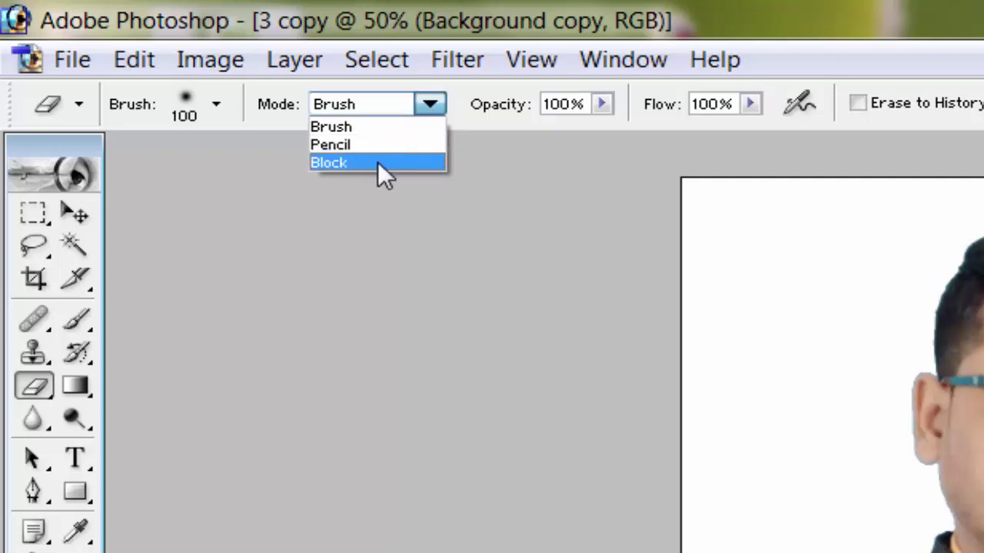
{"action": "left_click", "coordinate": [383, 164]}
{"action": "left_click", "coordinate": [424, 105]}
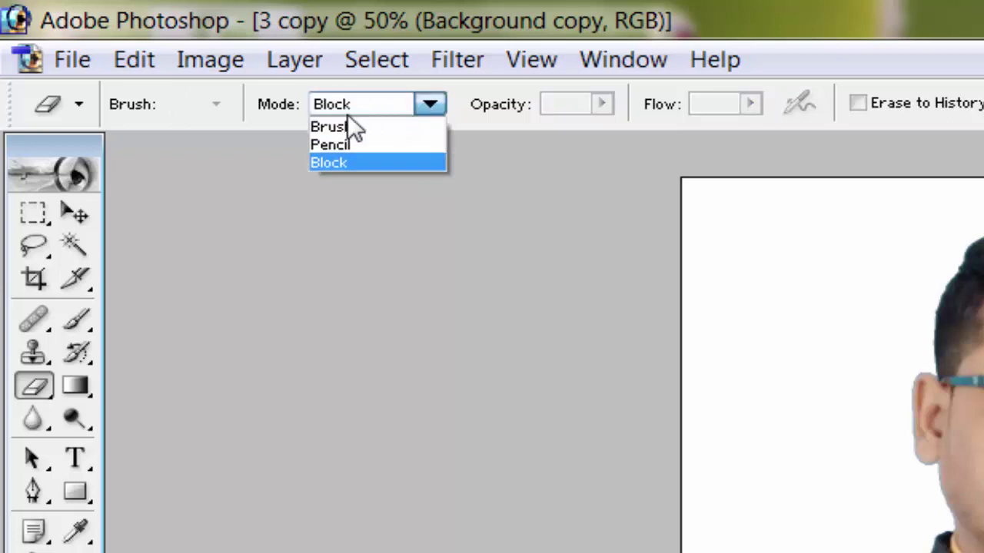
{"action": "left_click", "coordinate": [350, 125]}
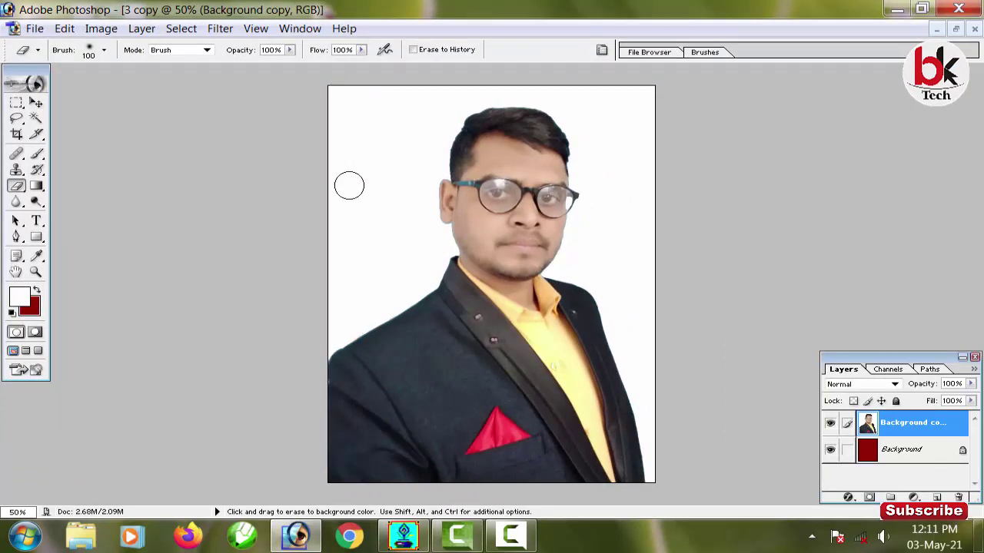
Shrink the eraser brush to 66 px and undo the trial strokes, restoring the white background.
{"action": "right_click", "coordinate": [367, 123]}
{"action": "left_click_drag", "start_coordinate": [461, 155], "coordinate": [435, 154]}
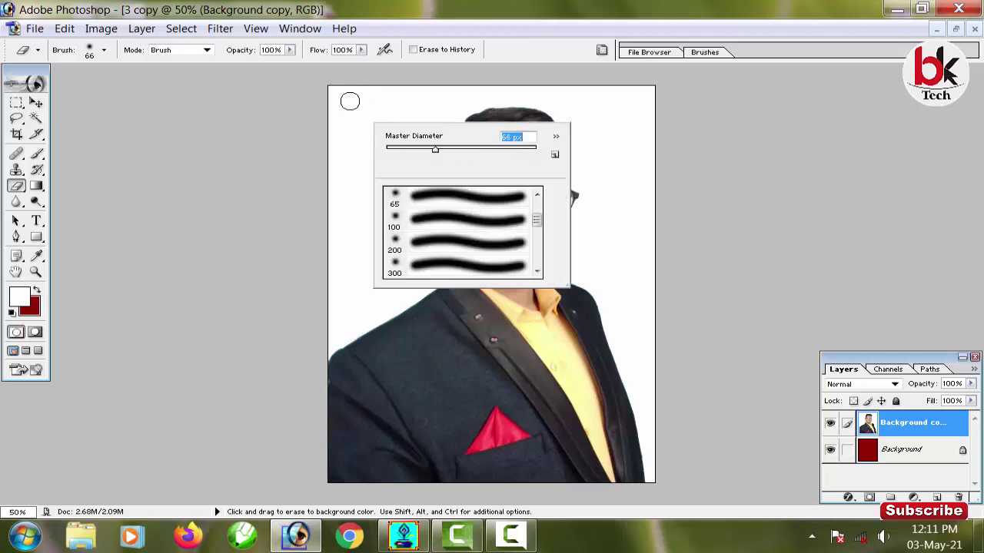
{"action": "mouse_move", "coordinate": [351, 98]}
{"action": "left_mouse_down"}
{"action": "mouse_move", "coordinate": [367, 97]}
{"action": "mouse_move", "coordinate": [326, 99]}
{"action": "mouse_move", "coordinate": [377, 116]}
{"action": "mouse_move", "coordinate": [339, 159]}
{"action": "mouse_move", "coordinate": [358, 110]}
{"action": "mouse_move", "coordinate": [407, 86]}
{"action": "mouse_move", "coordinate": [397, 115]}
{"action": "mouse_move", "coordinate": [418, 93]}
{"action": "mouse_move", "coordinate": [438, 97]}
{"action": "mouse_move", "coordinate": [413, 129]}
{"action": "mouse_move", "coordinate": [392, 116]}
{"action": "mouse_move", "coordinate": [408, 139]}
{"action": "mouse_move", "coordinate": [326, 163]}
{"action": "mouse_move", "coordinate": [327, 272]}
{"action": "mouse_move", "coordinate": [371, 204]}
{"action": "mouse_move", "coordinate": [374, 222]}
{"action": "mouse_move", "coordinate": [358, 314]}
{"action": "mouse_move", "coordinate": [330, 335]}
{"action": "mouse_move", "coordinate": [380, 292]}
{"action": "mouse_move", "coordinate": [390, 262]}
{"action": "mouse_move", "coordinate": [415, 269]}
{"action": "mouse_move", "coordinate": [392, 167]}
{"action": "mouse_move", "coordinate": [415, 120]}
{"action": "mouse_move", "coordinate": [442, 146]}
{"action": "mouse_move", "coordinate": [449, 119]}
{"action": "mouse_move", "coordinate": [425, 147]}
{"action": "mouse_move", "coordinate": [464, 90]}
{"action": "mouse_move", "coordinate": [409, 84]}
{"action": "mouse_move", "coordinate": [547, 94]}
{"action": "mouse_move", "coordinate": [472, 99]}
{"action": "mouse_move", "coordinate": [443, 115]}
{"action": "mouse_move", "coordinate": [470, 101]}
{"action": "mouse_move", "coordinate": [550, 96]}
{"action": "mouse_move", "coordinate": [529, 88]}
{"action": "mouse_move", "coordinate": [556, 110]}
{"action": "mouse_move", "coordinate": [565, 142]}
{"action": "mouse_move", "coordinate": [579, 96]}
{"action": "left_mouse_up"}
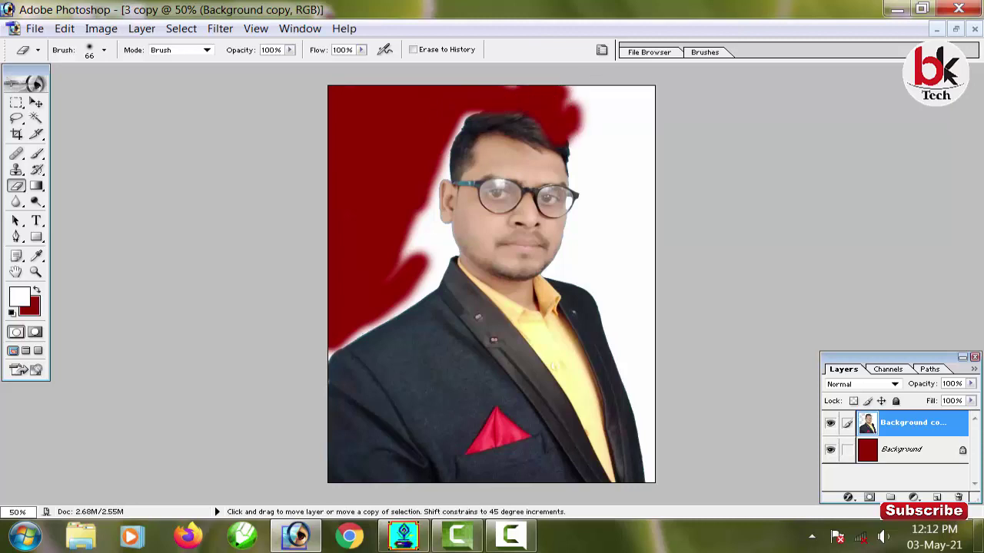
{"action": "key", "text": "ctrl+z"}
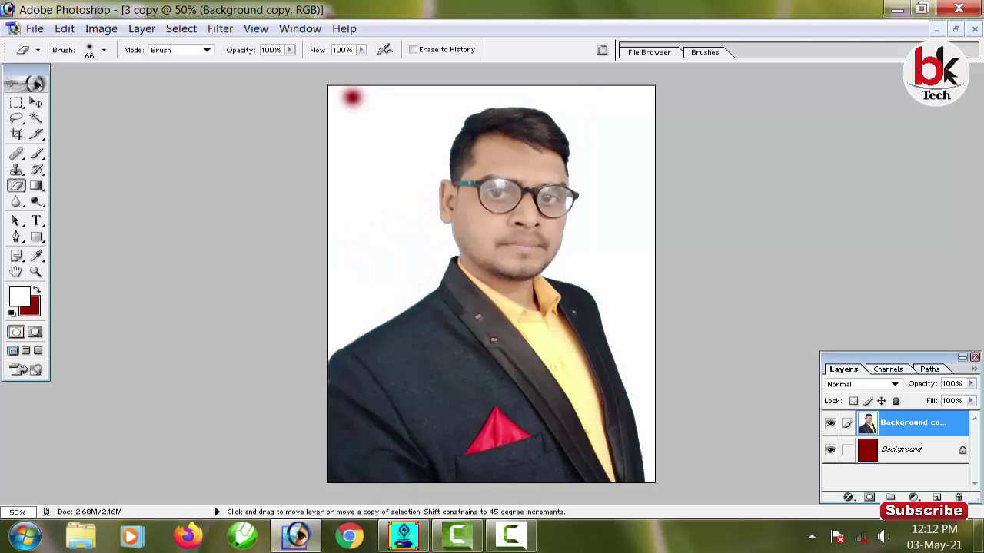
{"action": "key", "text": "ctrl+alt+z"}
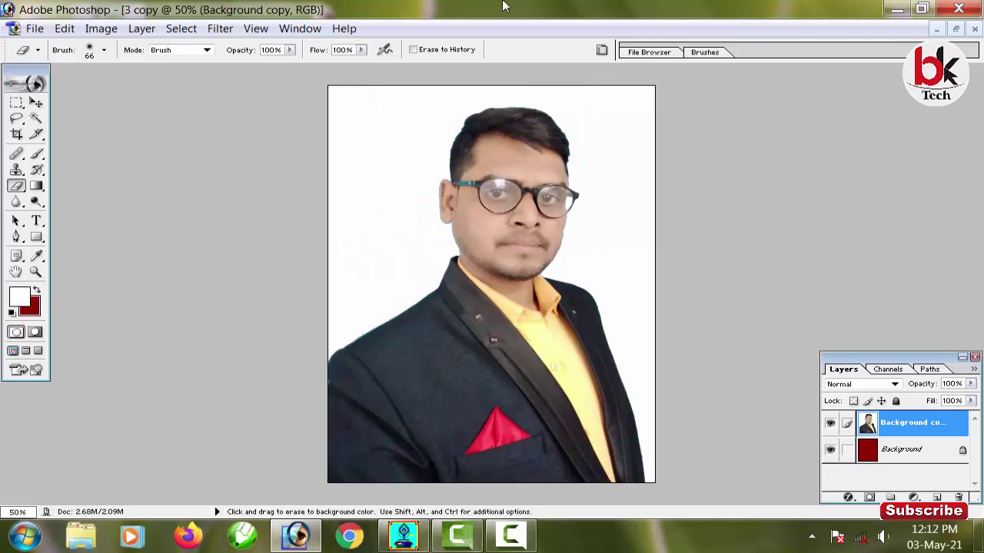
Select the Background Eraser with a 78 px, 45% hardness brush.
{"action": "left_click", "coordinate": [16, 186]}
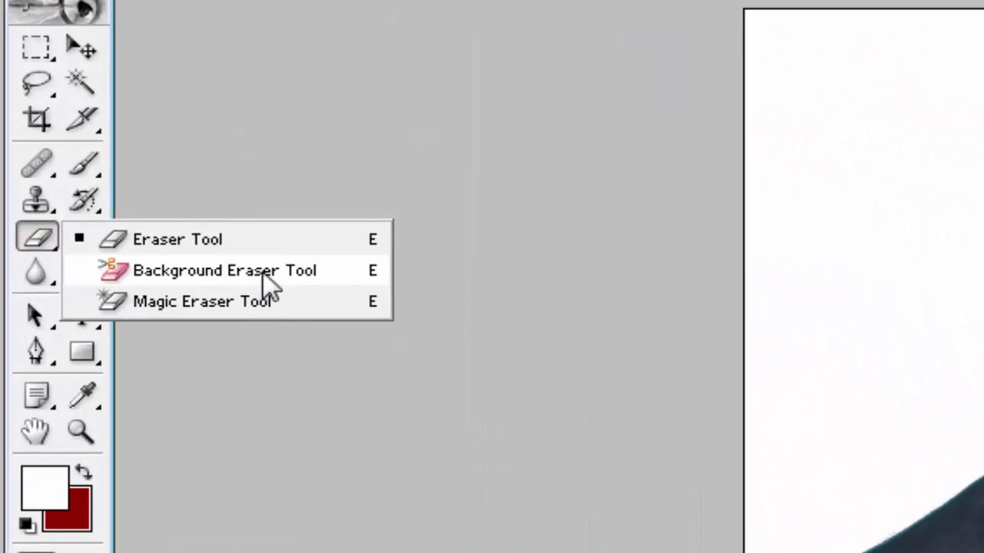
{"action": "left_click", "coordinate": [263, 278]}
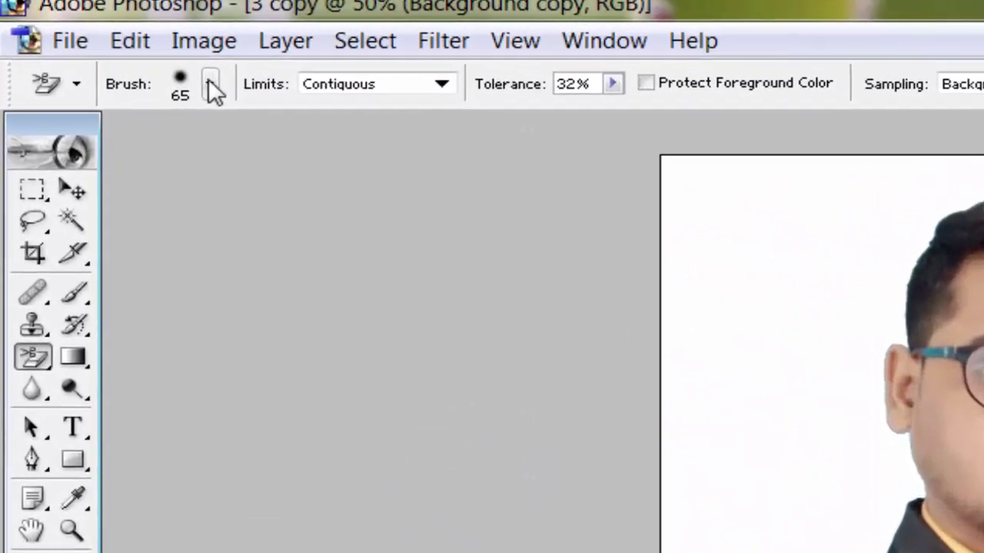
{"action": "left_click", "coordinate": [104, 50]}
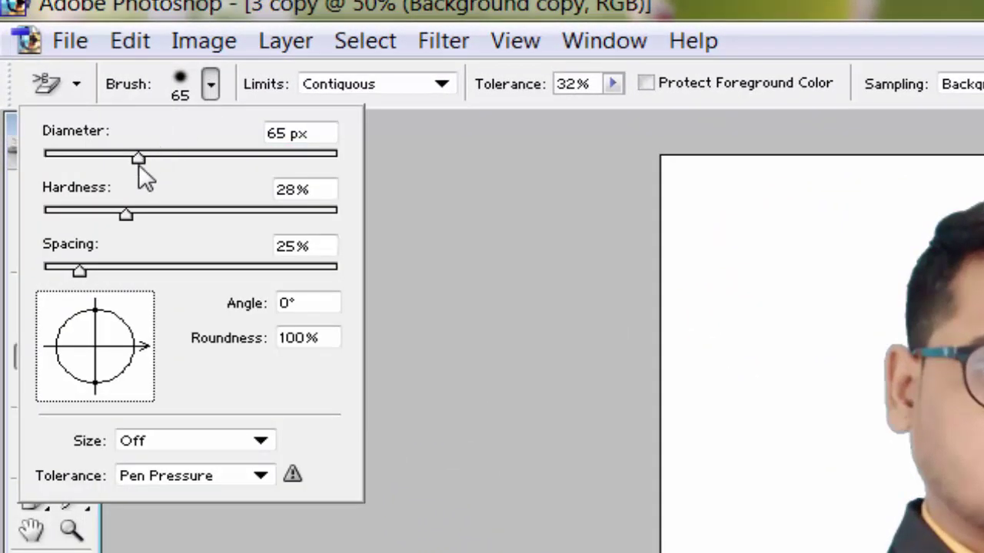
{"action": "left_click_drag", "start_coordinate": [135, 158], "coordinate": [157, 158]}
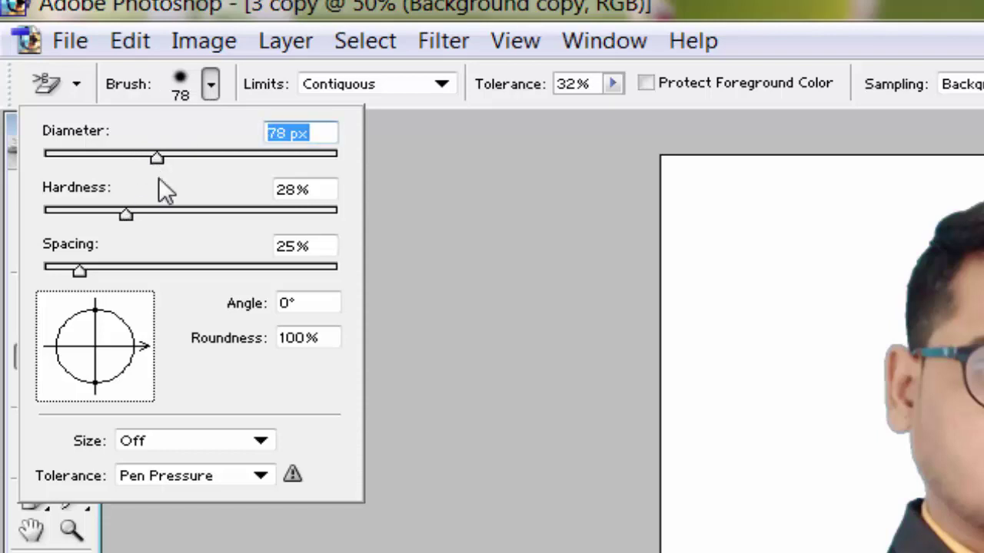
{"action": "mouse_move", "coordinate": [129, 216]}
{"action": "left_mouse_down"}
{"action": "mouse_move", "coordinate": [180, 224]}
{"action": "mouse_move", "coordinate": [175, 212]}
{"action": "left_mouse_up"}
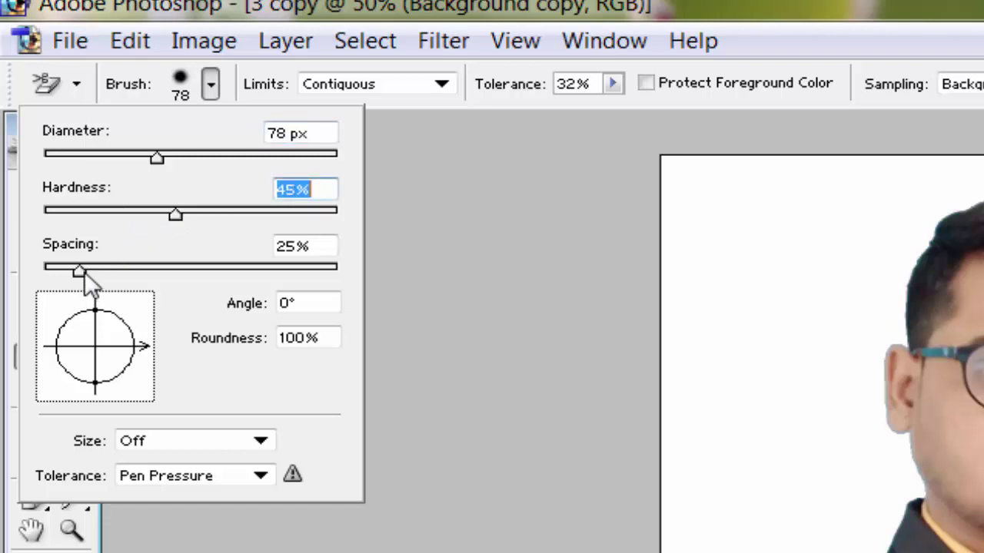
{"action": "left_click", "coordinate": [278, 89]}
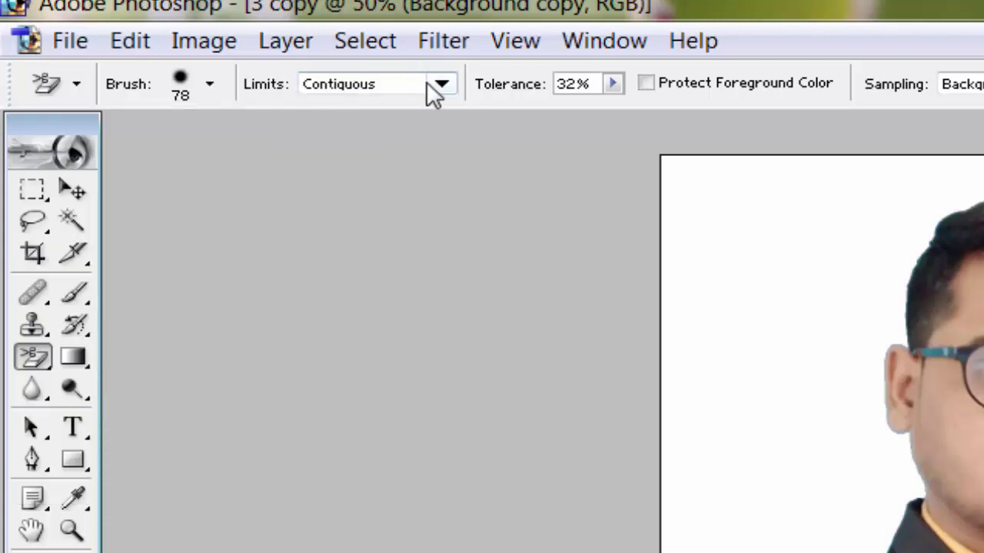
Set Background Eraser limits to Contiguous, tolerance 55% and sampling Continuous.
{"action": "left_click", "coordinate": [420, 87]}
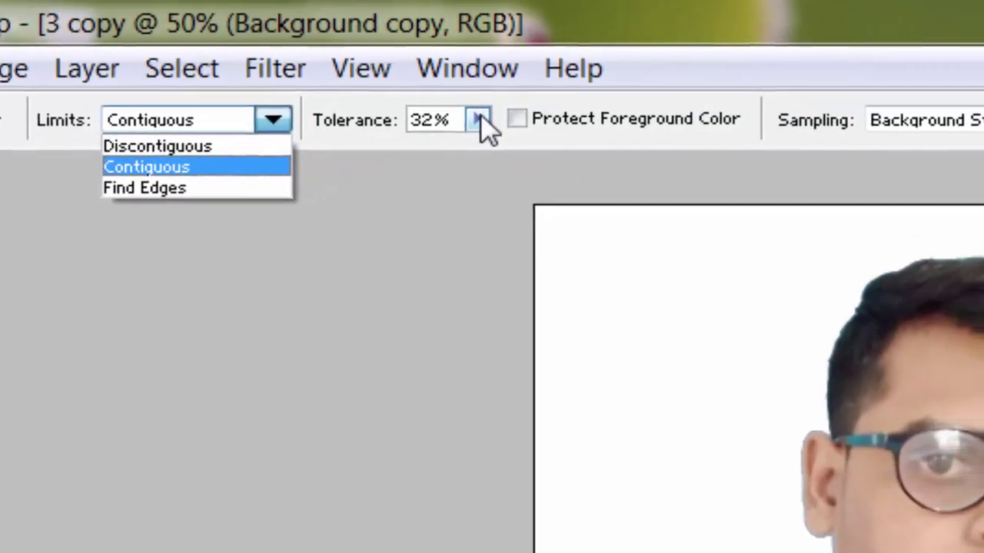
{"action": "left_click", "coordinate": [476, 117]}
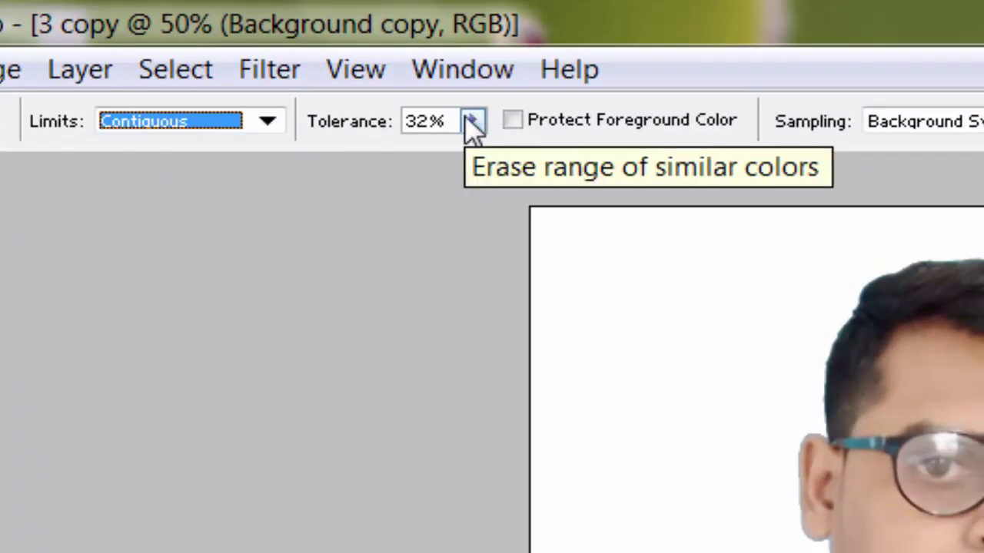
{"action": "left_click", "coordinate": [474, 123]}
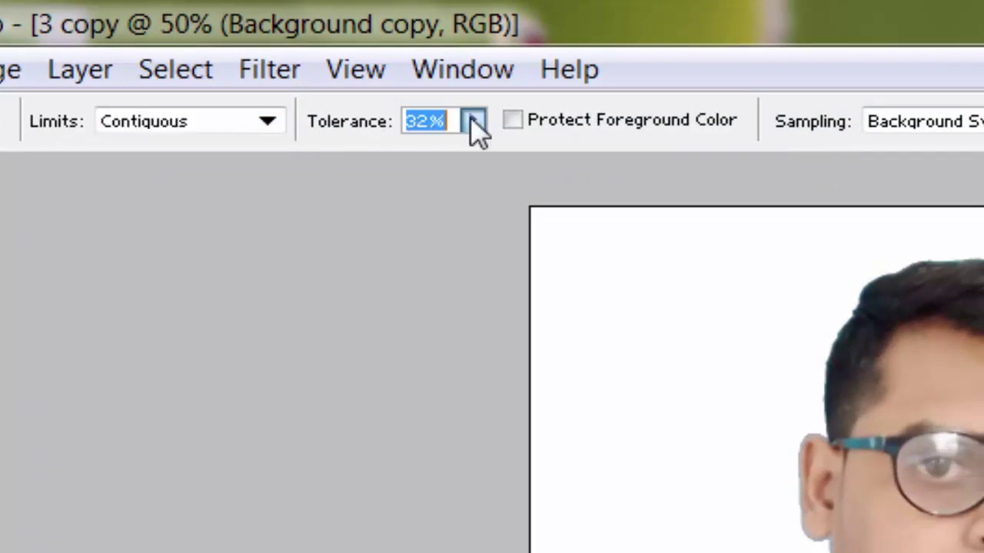
{"action": "mouse_move", "coordinate": [476, 163]}
{"action": "left_mouse_down"}
{"action": "mouse_move", "coordinate": [522, 162]}
{"action": "mouse_move", "coordinate": [515, 167]}
{"action": "left_mouse_up"}
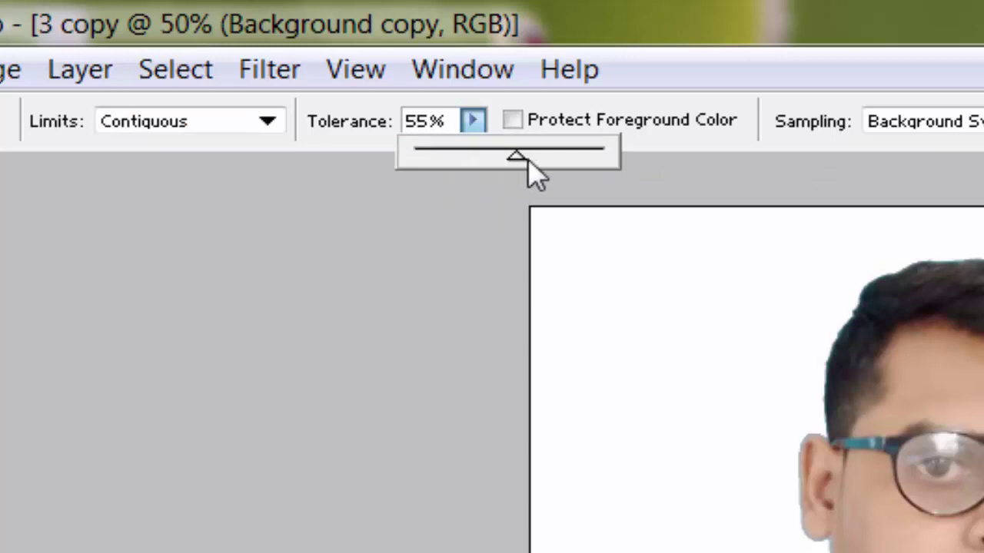
{"action": "left_click", "coordinate": [842, 155]}
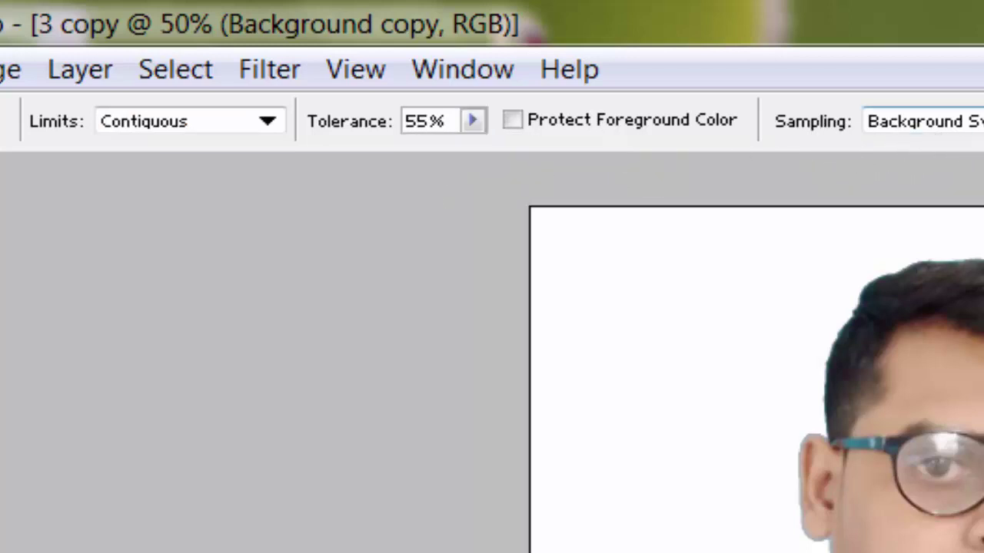
{"action": "left_click", "coordinate": [964, 125]}
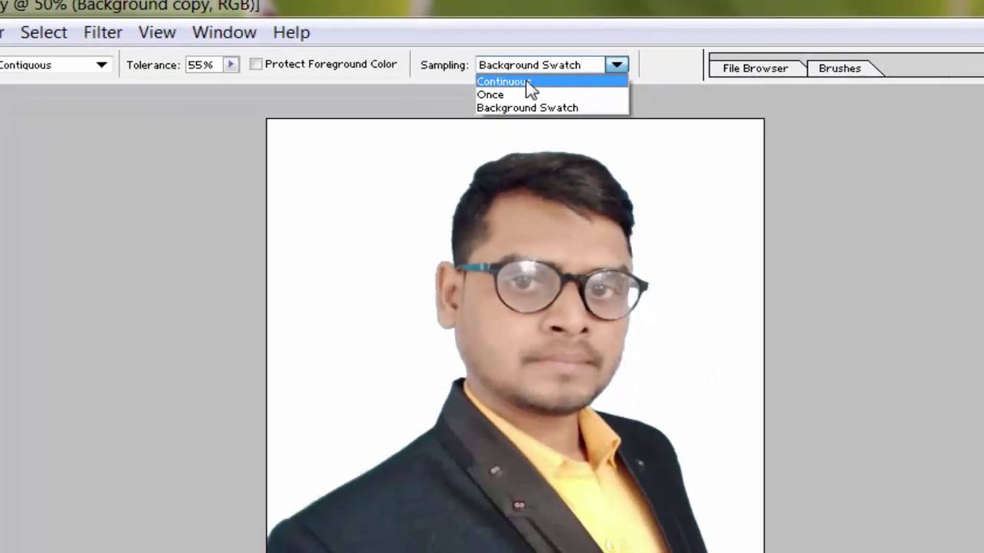
{"action": "left_click", "coordinate": [528, 85]}
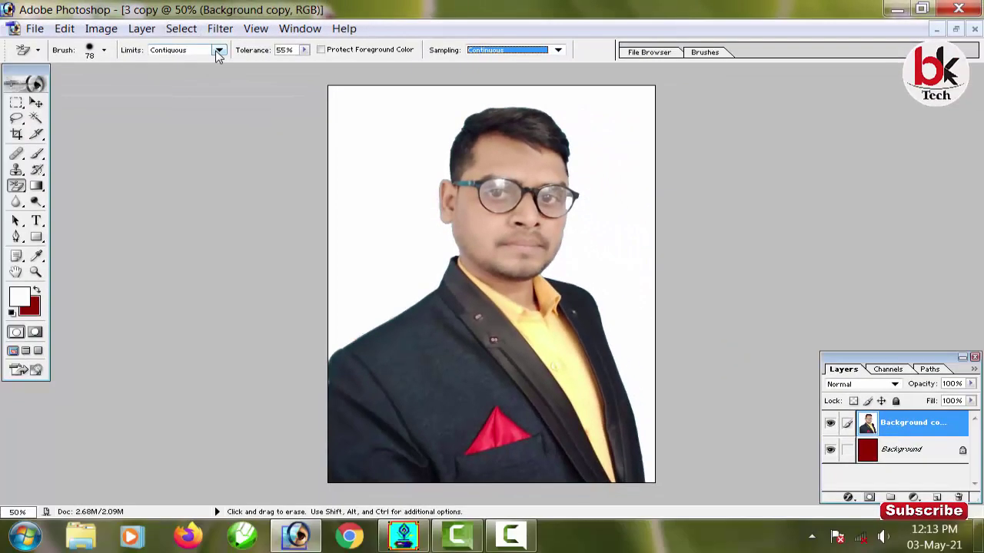
{"action": "left_click", "coordinate": [218, 50]}
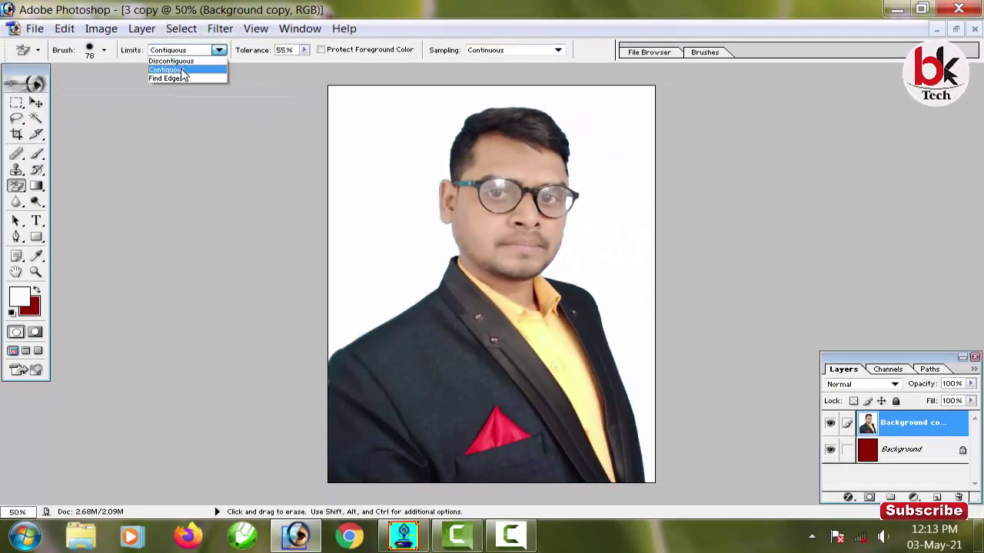
{"action": "left_click", "coordinate": [183, 69]}
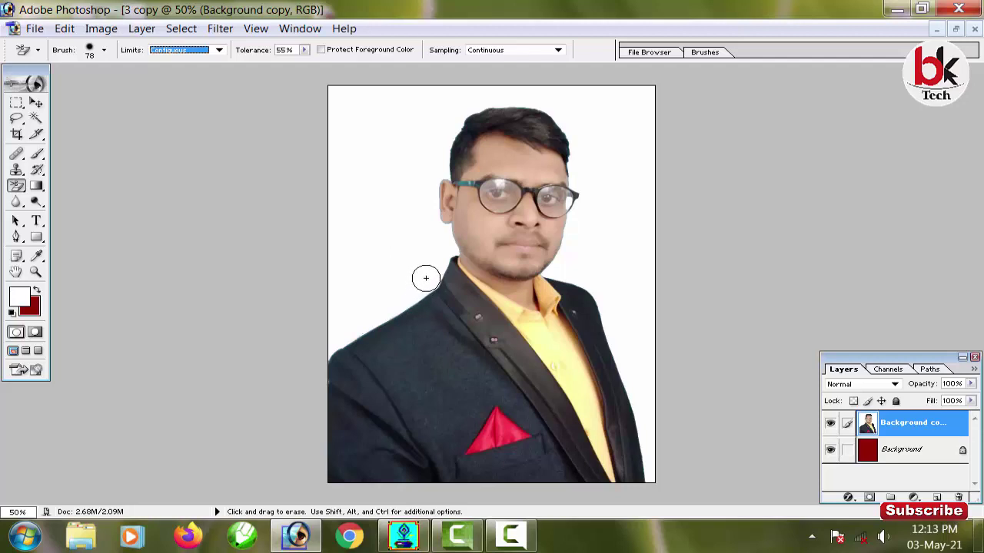
Erase the white left of the head and shoulder, undoing and redoing strokes to fix slips.
{"action": "mouse_move", "coordinate": [429, 279]}
{"action": "left_mouse_down"}
{"action": "mouse_move", "coordinate": [341, 331]}
{"action": "mouse_move", "coordinate": [333, 308]}
{"action": "mouse_move", "coordinate": [371, 260]}
{"action": "left_mouse_up"}
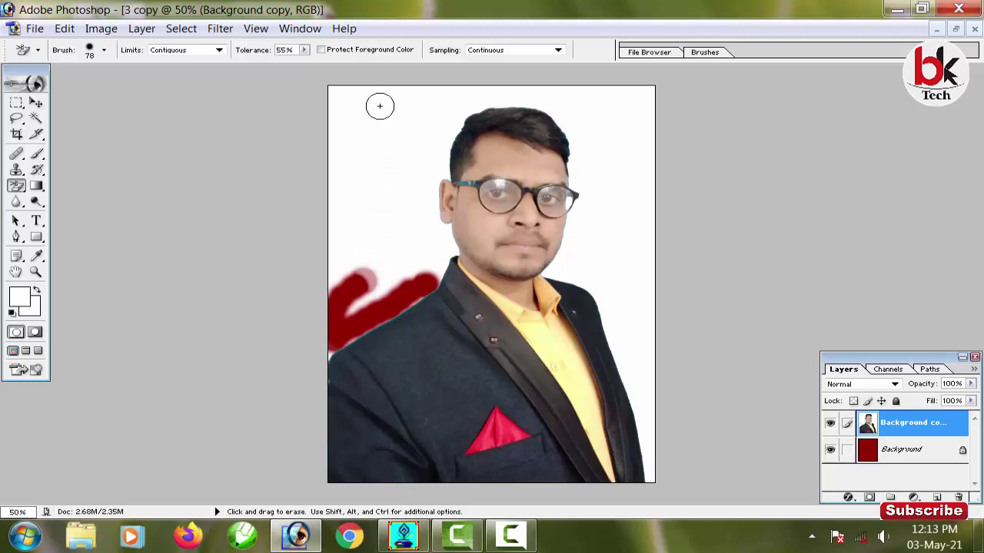
{"action": "mouse_move", "coordinate": [381, 108]}
{"action": "left_mouse_down"}
{"action": "mouse_move", "coordinate": [354, 196]}
{"action": "mouse_move", "coordinate": [325, 187]}
{"action": "mouse_move", "coordinate": [333, 238]}
{"action": "mouse_move", "coordinate": [325, 259]}
{"action": "mouse_move", "coordinate": [354, 280]}
{"action": "mouse_move", "coordinate": [382, 256]}
{"action": "mouse_move", "coordinate": [395, 272]}
{"action": "mouse_move", "coordinate": [356, 290]}
{"action": "mouse_move", "coordinate": [374, 292]}
{"action": "mouse_move", "coordinate": [340, 319]}
{"action": "mouse_move", "coordinate": [325, 358]}
{"action": "mouse_move", "coordinate": [355, 322]}
{"action": "left_mouse_up"}
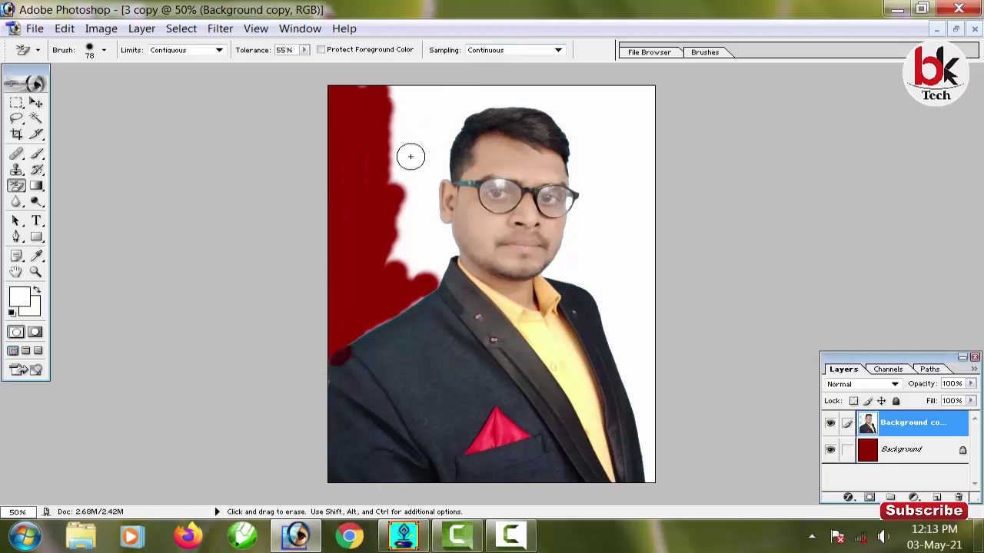
{"action": "mouse_move", "coordinate": [410, 157]}
{"action": "left_mouse_down"}
{"action": "mouse_move", "coordinate": [440, 277]}
{"action": "mouse_move", "coordinate": [404, 281]}
{"action": "mouse_move", "coordinate": [417, 295]}
{"action": "mouse_move", "coordinate": [369, 331]}
{"action": "left_mouse_up"}
{"action": "mouse_move", "coordinate": [405, 287]}
{"action": "left_mouse_down"}
{"action": "mouse_move", "coordinate": [405, 231]}
{"action": "mouse_move", "coordinate": [418, 275]}
{"action": "mouse_move", "coordinate": [411, 311]}
{"action": "mouse_move", "coordinate": [428, 196]}
{"action": "left_mouse_up"}
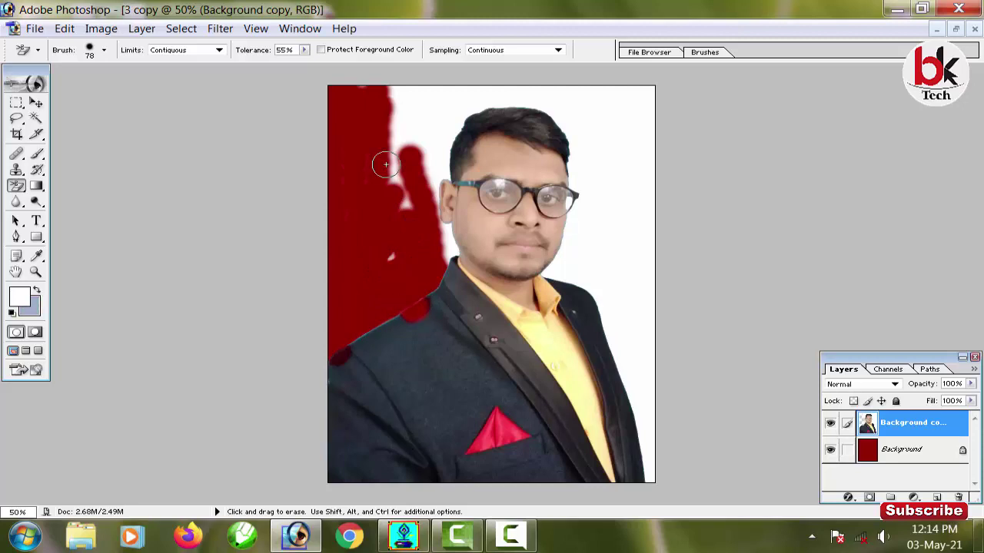
{"action": "key", "text": "ctrl+z"}
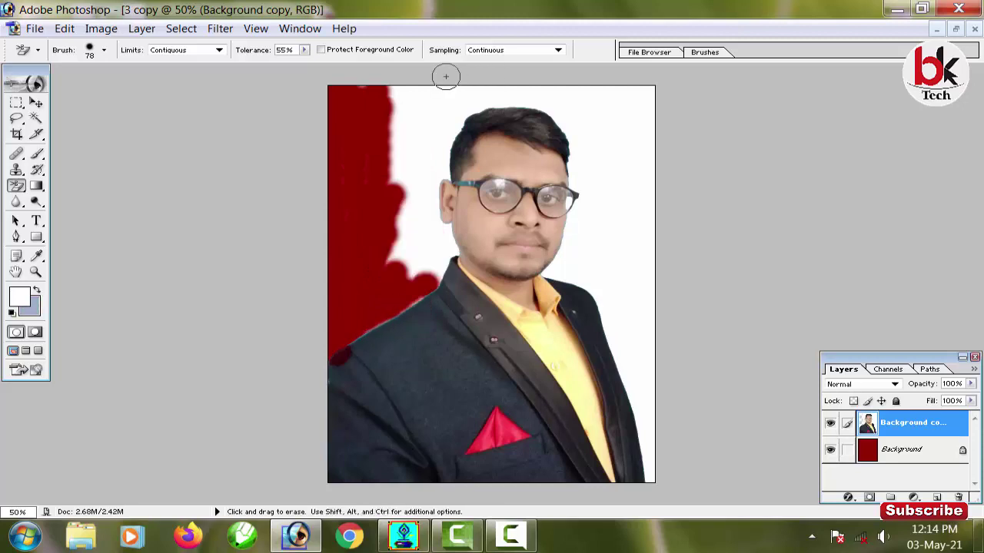
{"action": "mouse_move", "coordinate": [394, 92]}
{"action": "left_mouse_down"}
{"action": "mouse_move", "coordinate": [404, 77]}
{"action": "mouse_move", "coordinate": [408, 167]}
{"action": "mouse_move", "coordinate": [438, 142]}
{"action": "mouse_move", "coordinate": [454, 106]}
{"action": "mouse_move", "coordinate": [439, 176]}
{"action": "mouse_move", "coordinate": [431, 164]}
{"action": "mouse_move", "coordinate": [421, 193]}
{"action": "mouse_move", "coordinate": [430, 189]}
{"action": "mouse_move", "coordinate": [449, 261]}
{"action": "mouse_move", "coordinate": [432, 283]}
{"action": "mouse_move", "coordinate": [408, 159]}
{"action": "mouse_move", "coordinate": [401, 220]}
{"action": "left_mouse_up"}
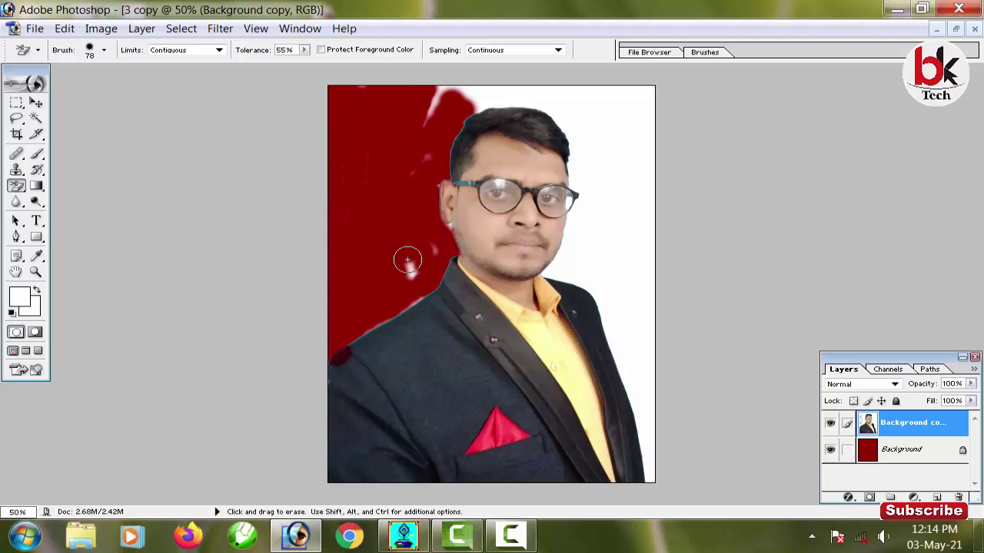
{"action": "mouse_move", "coordinate": [407, 261]}
{"action": "left_mouse_down"}
{"action": "mouse_move", "coordinate": [372, 302]}
{"action": "mouse_move", "coordinate": [405, 312]}
{"action": "mouse_move", "coordinate": [384, 318]}
{"action": "left_mouse_up"}
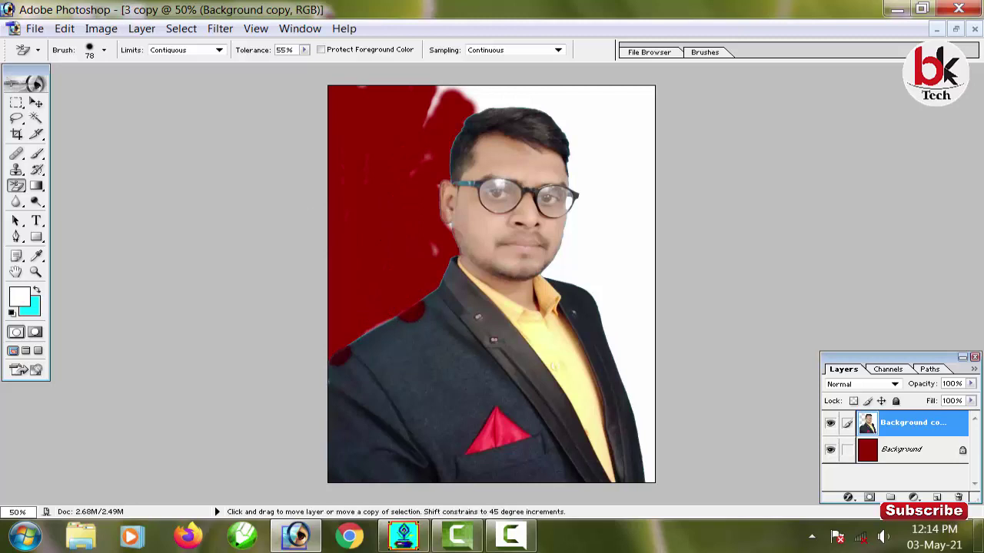
{"action": "key", "text": "ctrl+z"}
{"action": "key", "text": "ctrl+z"}
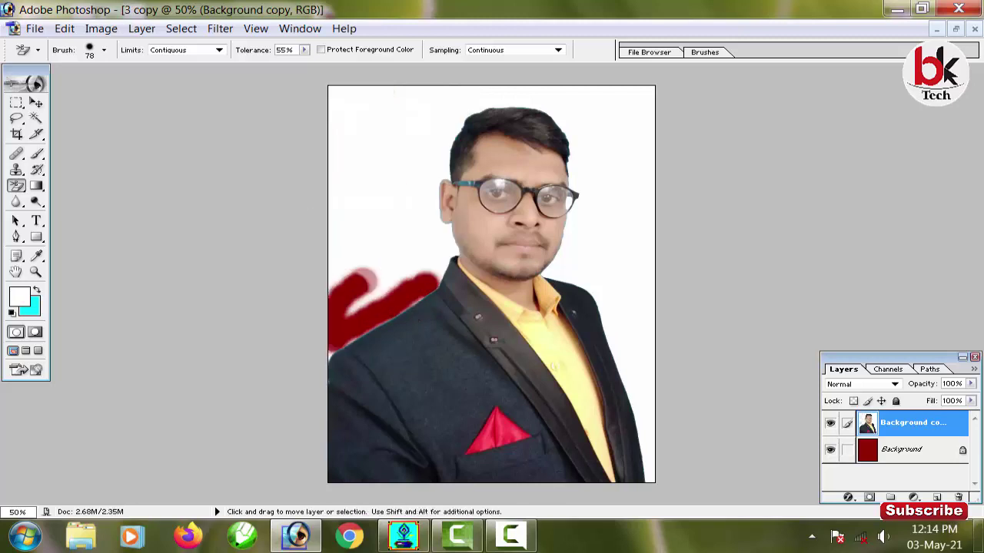
{"action": "key", "text": "ctrl+z"}
{"action": "key", "text": "ctrl+z"}
{"action": "key", "text": "ctrl+z"}
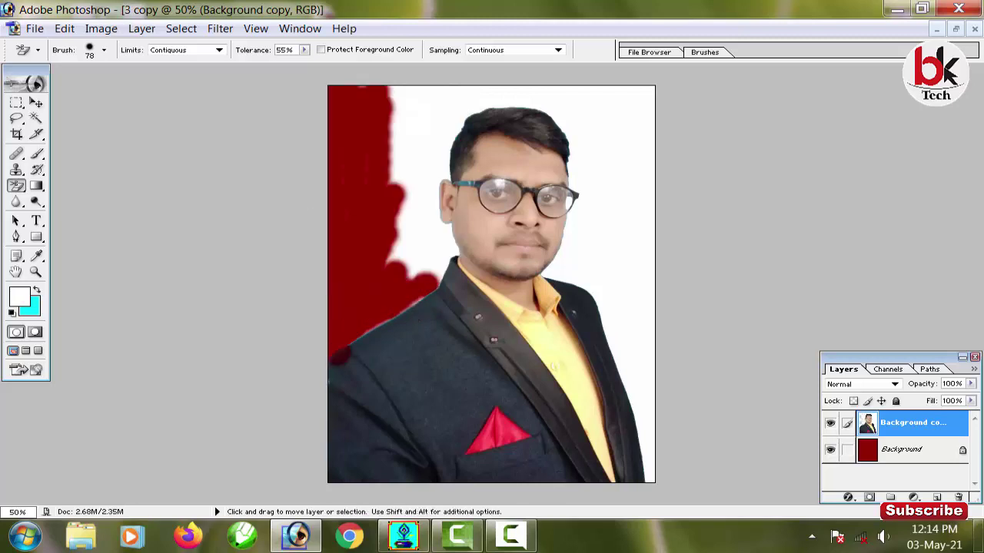
Erase around the head and shoulders, then step back through every stroke with Ctrl+Alt+Z.
{"action": "mouse_move", "coordinate": [409, 108]}
{"action": "left_mouse_down"}
{"action": "mouse_move", "coordinate": [409, 235]}
{"action": "mouse_move", "coordinate": [396, 235]}
{"action": "mouse_move", "coordinate": [389, 279]}
{"action": "mouse_move", "coordinate": [419, 272]}
{"action": "mouse_move", "coordinate": [446, 247]}
{"action": "mouse_move", "coordinate": [431, 204]}
{"action": "mouse_move", "coordinate": [444, 166]}
{"action": "mouse_move", "coordinate": [442, 98]}
{"action": "mouse_move", "coordinate": [457, 96]}
{"action": "mouse_move", "coordinate": [418, 83]}
{"action": "mouse_move", "coordinate": [398, 150]}
{"action": "mouse_move", "coordinate": [424, 87]}
{"action": "mouse_move", "coordinate": [511, 91]}
{"action": "mouse_move", "coordinate": [484, 100]}
{"action": "mouse_move", "coordinate": [545, 88]}
{"action": "mouse_move", "coordinate": [505, 88]}
{"action": "mouse_move", "coordinate": [542, 104]}
{"action": "mouse_move", "coordinate": [553, 99]}
{"action": "mouse_move", "coordinate": [582, 143]}
{"action": "mouse_move", "coordinate": [580, 199]}
{"action": "mouse_move", "coordinate": [558, 267]}
{"action": "mouse_move", "coordinate": [613, 308]}
{"action": "mouse_move", "coordinate": [647, 480]}
{"action": "mouse_move", "coordinate": [653, 334]}
{"action": "mouse_move", "coordinate": [641, 402]}
{"action": "mouse_move", "coordinate": [588, 73]}
{"action": "mouse_move", "coordinate": [584, 199]}
{"action": "mouse_move", "coordinate": [627, 95]}
{"action": "mouse_move", "coordinate": [602, 189]}
{"action": "mouse_move", "coordinate": [669, 103]}
{"action": "mouse_move", "coordinate": [610, 248]}
{"action": "mouse_move", "coordinate": [650, 270]}
{"action": "mouse_move", "coordinate": [602, 248]}
{"action": "mouse_move", "coordinate": [607, 277]}
{"action": "left_mouse_up"}
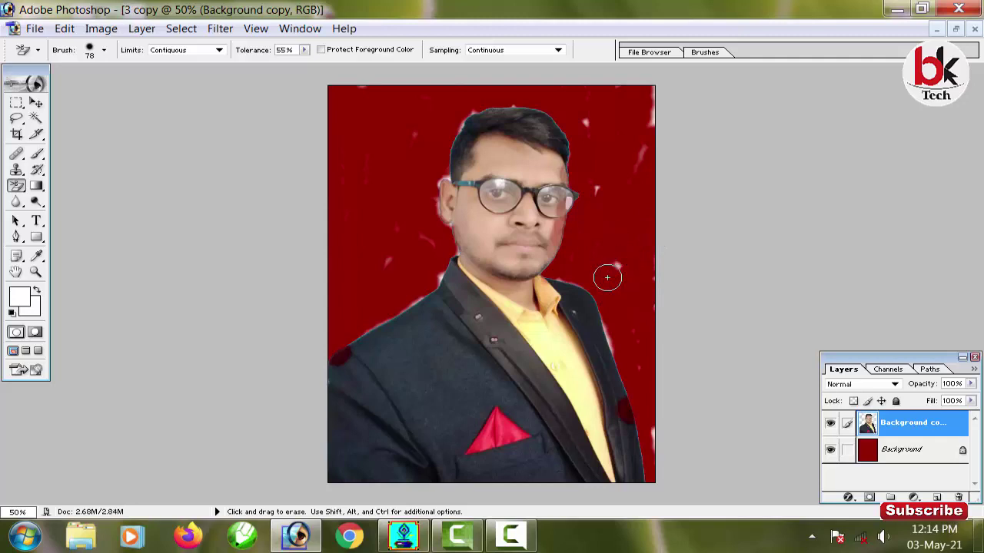
{"action": "key", "text": "ctrl+z"}
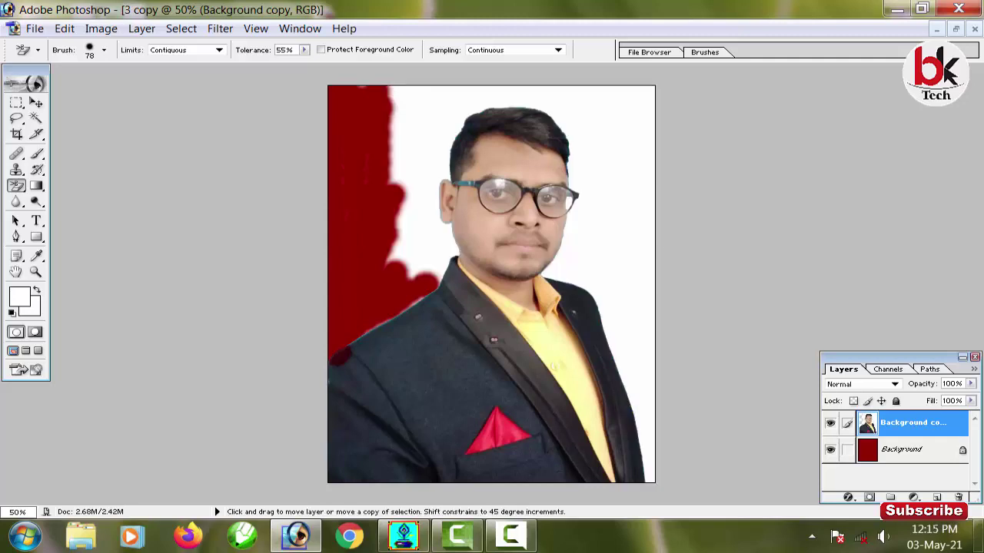
{"action": "key", "text": "ctrl+alt+z"}
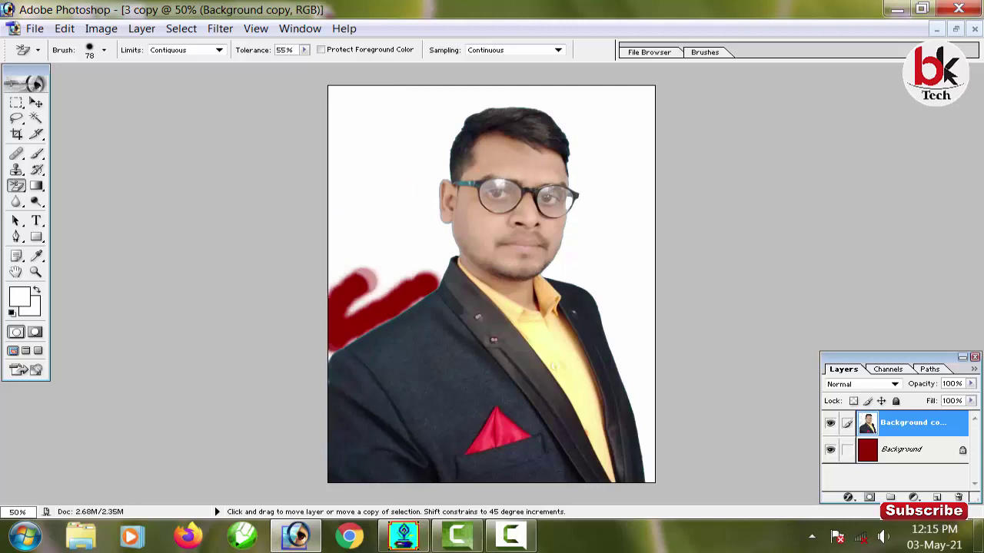
{"action": "key", "text": "ctrl+alt+z"}
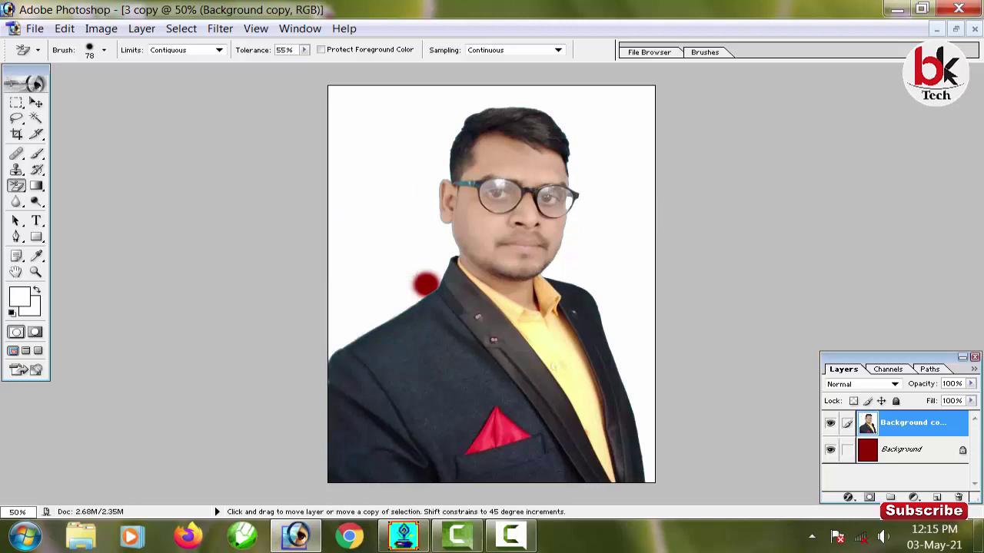
{"action": "key", "text": "ctrl+alt+z"}
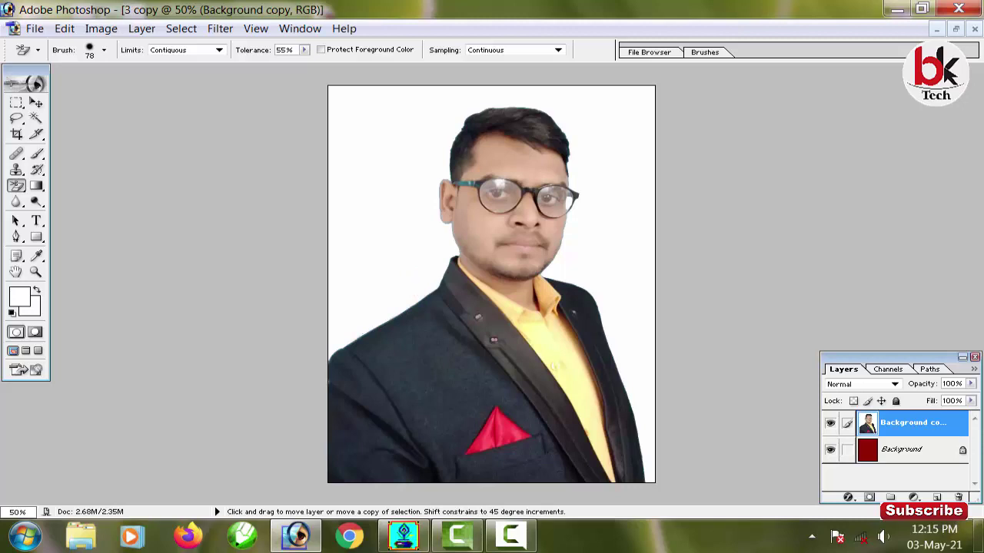
Set sampling to Once and erase the left-side white, undoing the stroke that hit the jacket.
{"action": "left_click", "coordinate": [508, 51]}
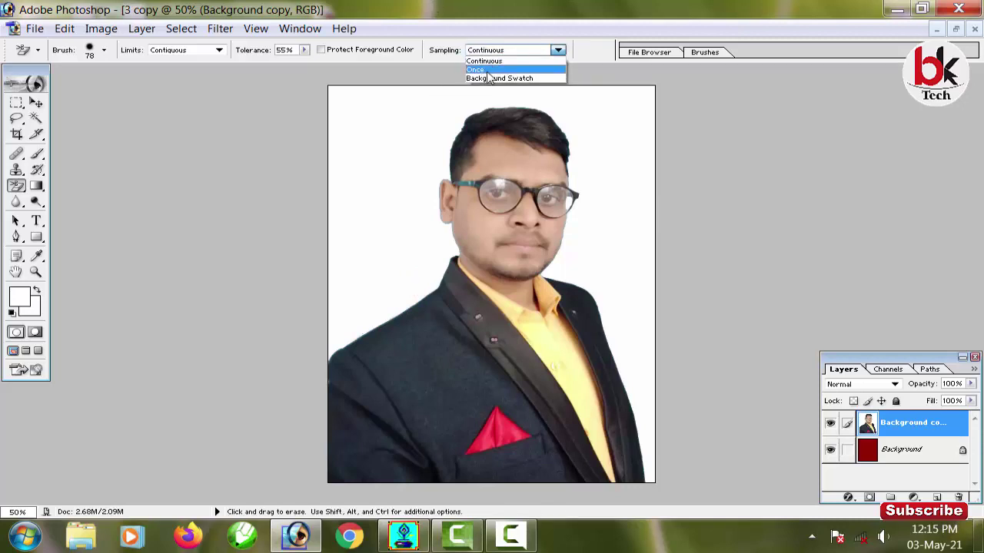
{"action": "left_click", "coordinate": [476, 70]}
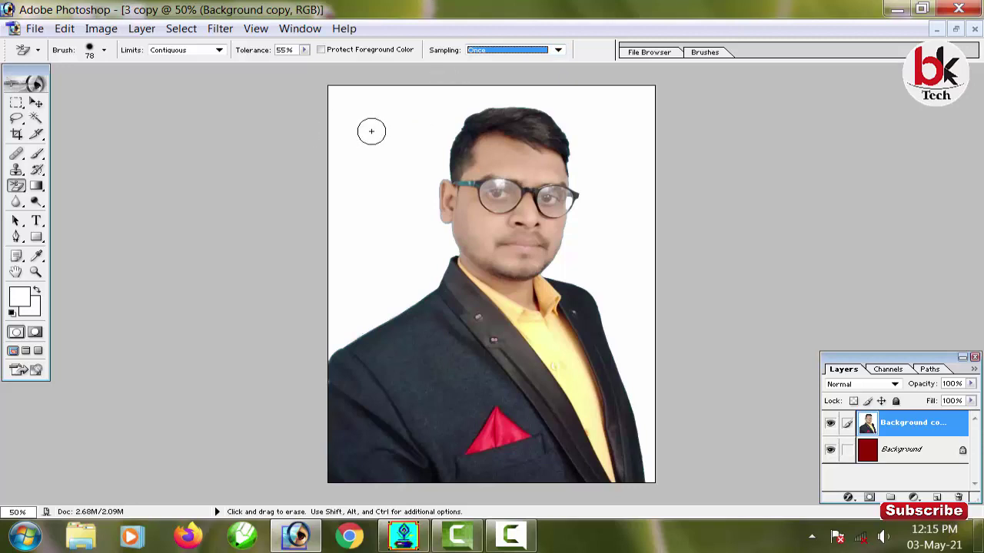
{"action": "mouse_move", "coordinate": [371, 131]}
{"action": "left_mouse_down"}
{"action": "mouse_move", "coordinate": [400, 99]}
{"action": "mouse_move", "coordinate": [389, 103]}
{"action": "mouse_move", "coordinate": [370, 164]}
{"action": "left_mouse_up"}
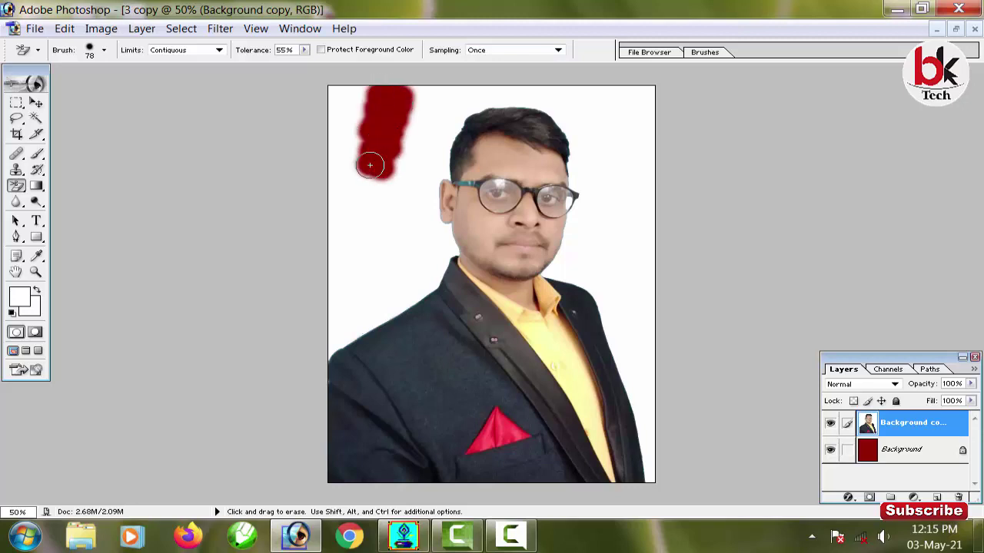
{"action": "mouse_move", "coordinate": [372, 117]}
{"action": "left_mouse_down"}
{"action": "mouse_move", "coordinate": [369, 87]}
{"action": "mouse_move", "coordinate": [340, 141]}
{"action": "mouse_move", "coordinate": [335, 87]}
{"action": "mouse_move", "coordinate": [371, 183]}
{"action": "mouse_move", "coordinate": [413, 136]}
{"action": "mouse_move", "coordinate": [412, 167]}
{"action": "mouse_move", "coordinate": [435, 141]}
{"action": "mouse_move", "coordinate": [427, 178]}
{"action": "mouse_move", "coordinate": [433, 100]}
{"action": "mouse_move", "coordinate": [411, 139]}
{"action": "mouse_move", "coordinate": [410, 83]}
{"action": "mouse_move", "coordinate": [453, 90]}
{"action": "mouse_move", "coordinate": [477, 77]}
{"action": "mouse_move", "coordinate": [450, 115]}
{"action": "mouse_move", "coordinate": [427, 188]}
{"action": "mouse_move", "coordinate": [446, 238]}
{"action": "mouse_move", "coordinate": [442, 261]}
{"action": "mouse_move", "coordinate": [376, 321]}
{"action": "mouse_move", "coordinate": [325, 345]}
{"action": "mouse_move", "coordinate": [420, 270]}
{"action": "left_mouse_up"}
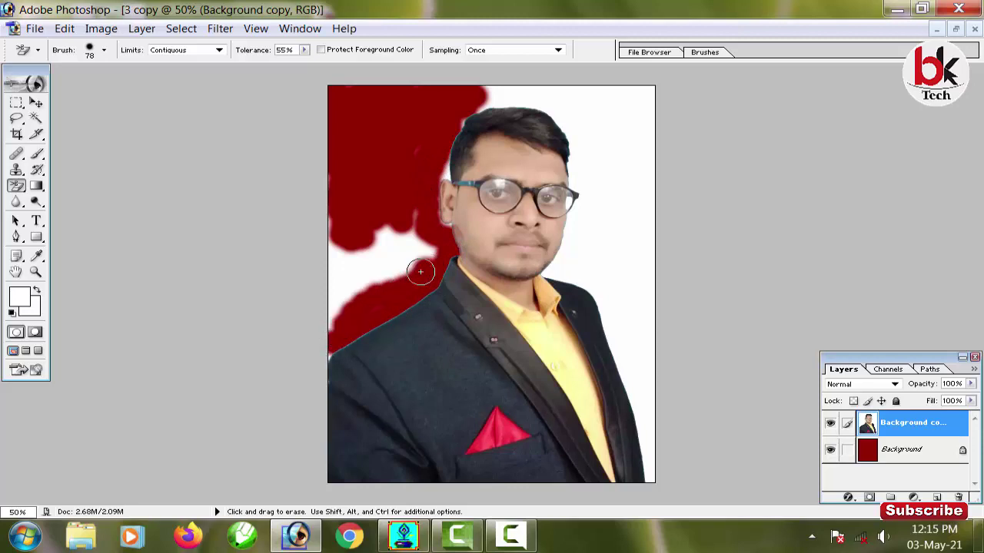
{"action": "mouse_move", "coordinate": [369, 336]}
{"action": "left_mouse_down"}
{"action": "mouse_move", "coordinate": [387, 326]}
{"action": "mouse_move", "coordinate": [377, 318]}
{"action": "left_mouse_up"}
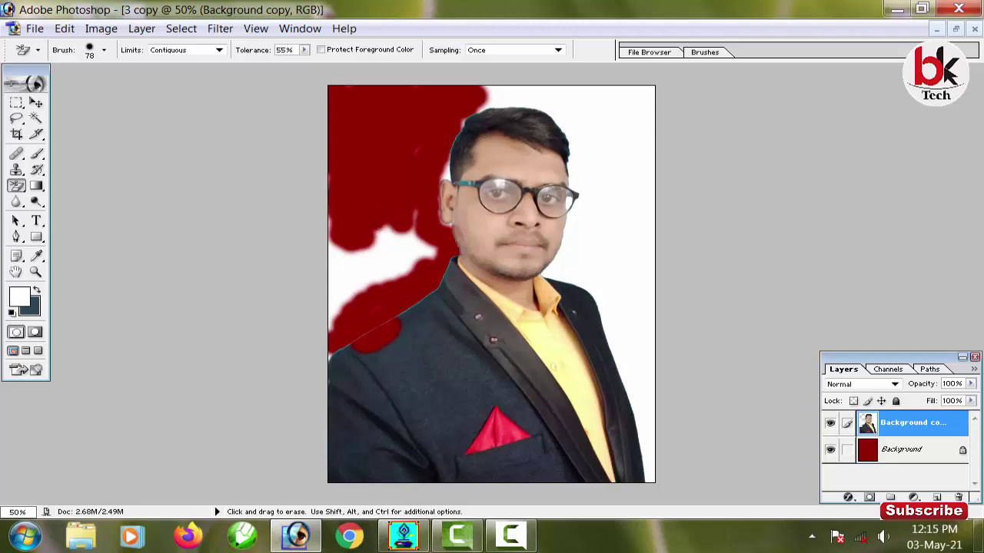
{"action": "key", "text": "ctrl+z"}
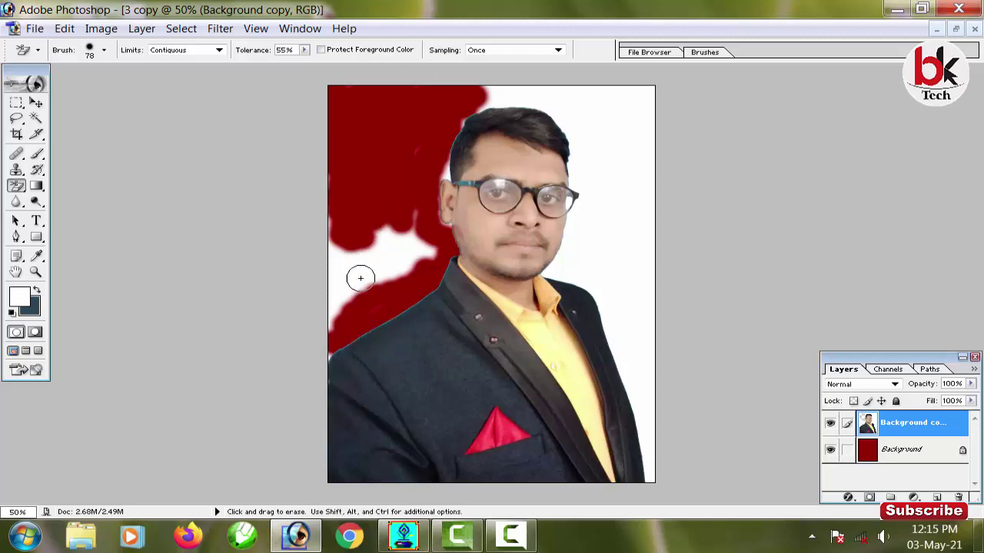
Erase the remaining white beside the neck, face and hair, along the top and top-right corner.
{"action": "mouse_move", "coordinate": [390, 245]}
{"action": "left_mouse_down"}
{"action": "mouse_move", "coordinate": [390, 257]}
{"action": "mouse_move", "coordinate": [399, 193]}
{"action": "mouse_move", "coordinate": [356, 292]}
{"action": "mouse_move", "coordinate": [329, 259]}
{"action": "mouse_move", "coordinate": [336, 308]}
{"action": "mouse_move", "coordinate": [395, 279]}
{"action": "mouse_move", "coordinate": [426, 239]}
{"action": "mouse_move", "coordinate": [403, 255]}
{"action": "left_mouse_up"}
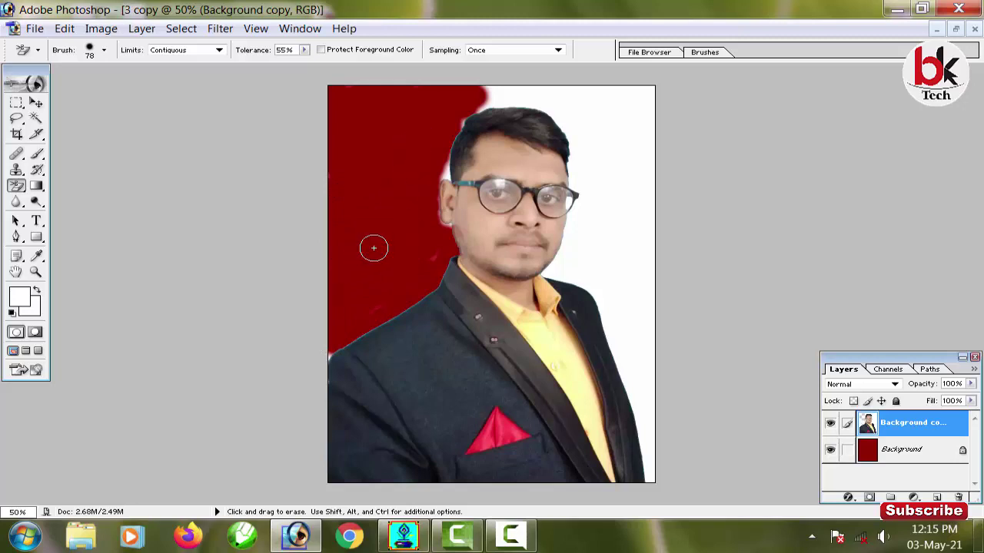
{"action": "mouse_move", "coordinate": [372, 312]}
{"action": "left_mouse_down"}
{"action": "mouse_move", "coordinate": [432, 255]}
{"action": "mouse_move", "coordinate": [445, 154]}
{"action": "mouse_move", "coordinate": [462, 122]}
{"action": "mouse_move", "coordinate": [493, 107]}
{"action": "left_mouse_up"}
{"action": "mouse_move", "coordinate": [514, 99]}
{"action": "left_mouse_down"}
{"action": "mouse_move", "coordinate": [558, 111]}
{"action": "mouse_move", "coordinate": [525, 87]}
{"action": "mouse_move", "coordinate": [571, 121]}
{"action": "mouse_move", "coordinate": [580, 202]}
{"action": "mouse_move", "coordinate": [560, 260]}
{"action": "mouse_move", "coordinate": [592, 286]}
{"action": "mouse_move", "coordinate": [619, 335]}
{"action": "mouse_move", "coordinate": [641, 469]}
{"action": "mouse_move", "coordinate": [635, 347]}
{"action": "mouse_move", "coordinate": [591, 272]}
{"action": "mouse_move", "coordinate": [601, 254]}
{"action": "mouse_move", "coordinate": [648, 347]}
{"action": "mouse_move", "coordinate": [622, 266]}
{"action": "mouse_move", "coordinate": [584, 217]}
{"action": "mouse_move", "coordinate": [593, 147]}
{"action": "mouse_move", "coordinate": [565, 76]}
{"action": "mouse_move", "coordinate": [589, 164]}
{"action": "mouse_move", "coordinate": [587, 235]}
{"action": "mouse_move", "coordinate": [593, 72]}
{"action": "mouse_move", "coordinate": [602, 165]}
{"action": "left_mouse_up"}
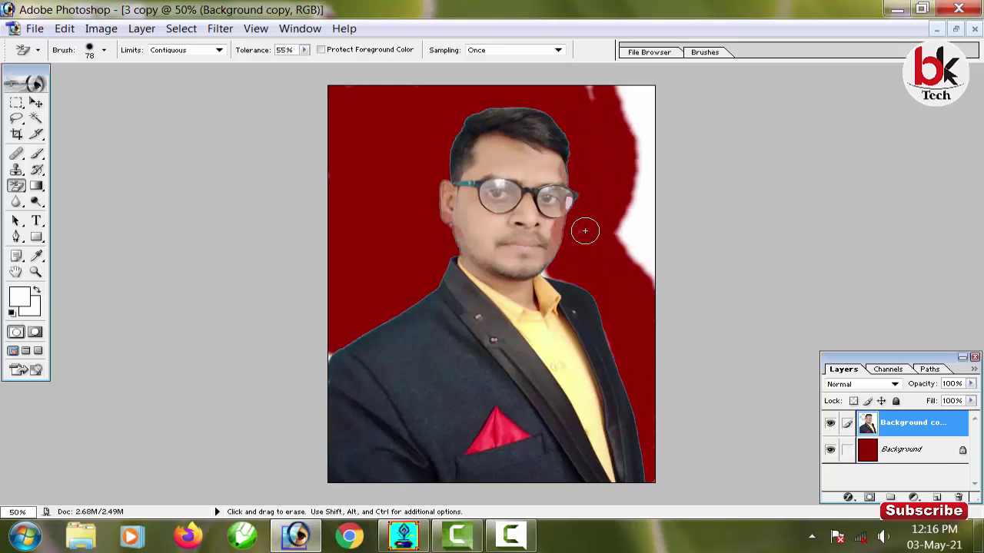
{"action": "mouse_move", "coordinate": [591, 95]}
{"action": "left_mouse_down"}
{"action": "mouse_move", "coordinate": [643, 99]}
{"action": "mouse_move", "coordinate": [628, 261]}
{"action": "mouse_move", "coordinate": [662, 75]}
{"action": "mouse_move", "coordinate": [639, 275]}
{"action": "mouse_move", "coordinate": [654, 307]}
{"action": "left_mouse_up"}
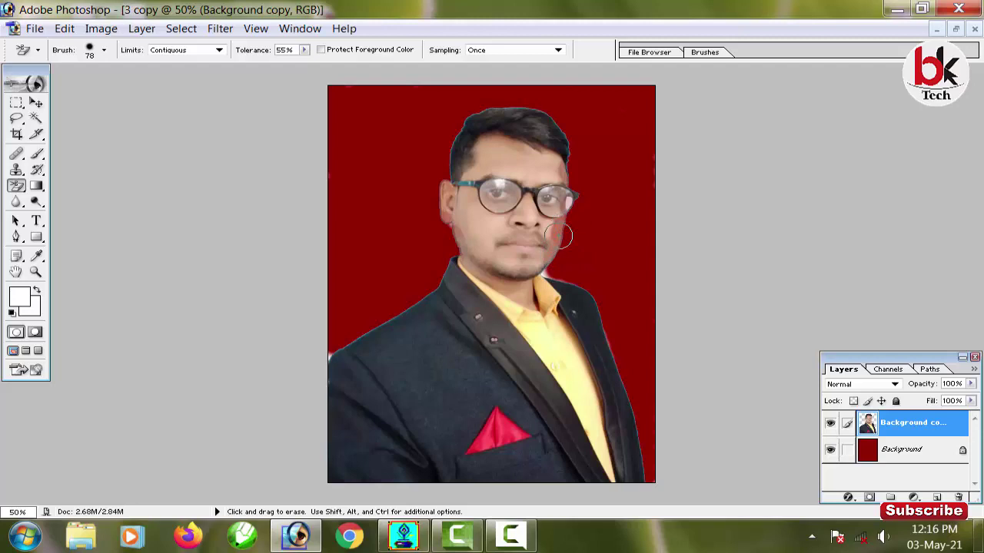
Set the eraser Tolerance to 42% and check the Sampling options without changing them.
{"action": "left_click", "coordinate": [304, 50]}
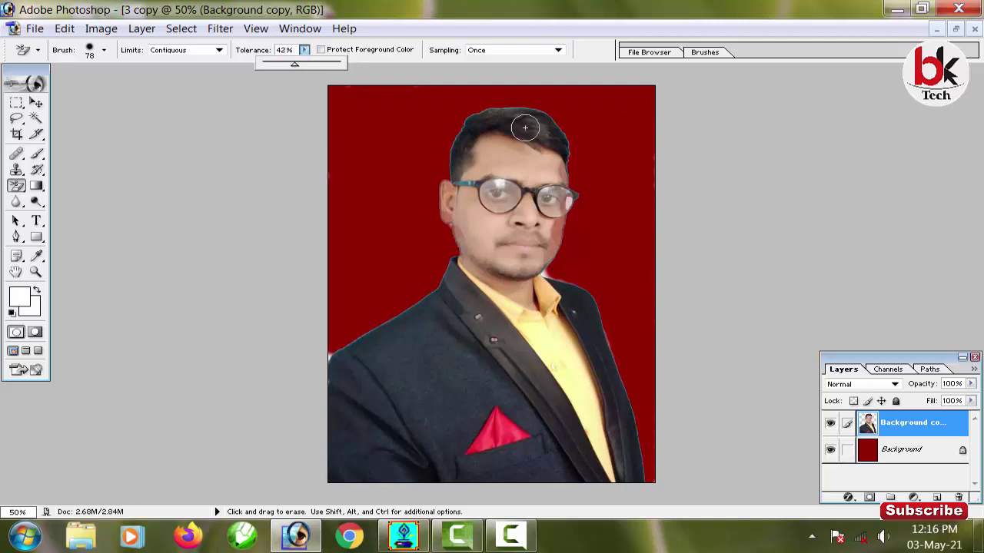
{"action": "left_click", "coordinate": [585, 158]}
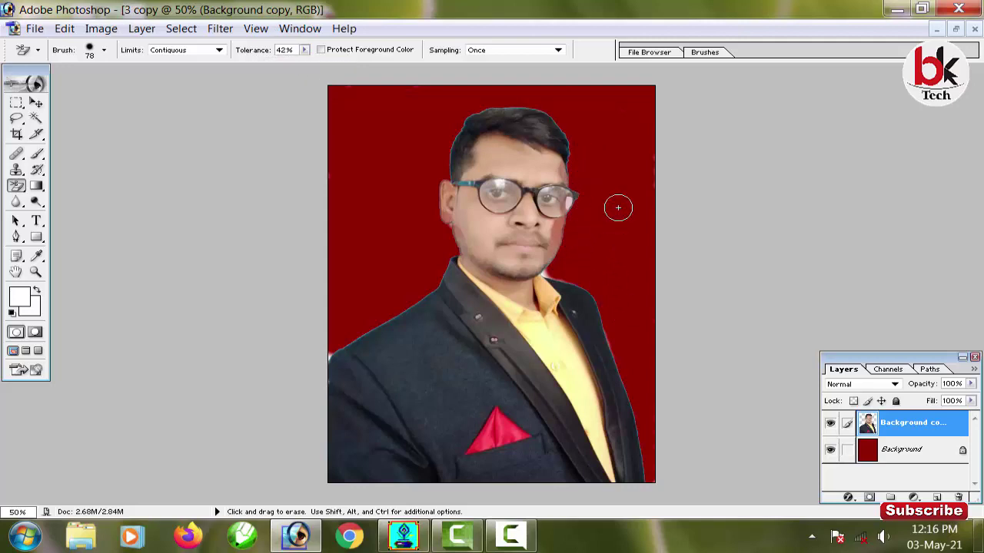
{"action": "left_click", "coordinate": [507, 50]}
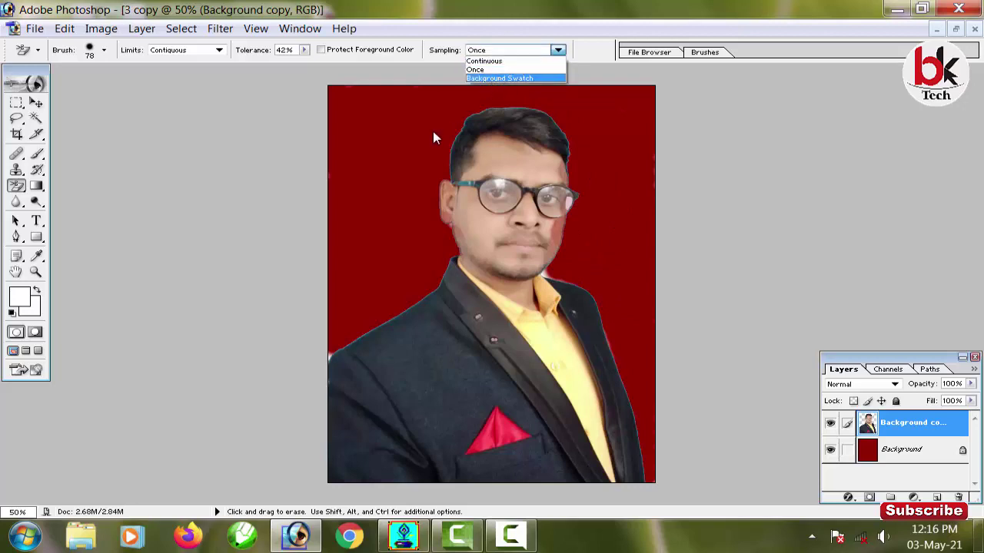
{"action": "key", "text": "ctrl"}
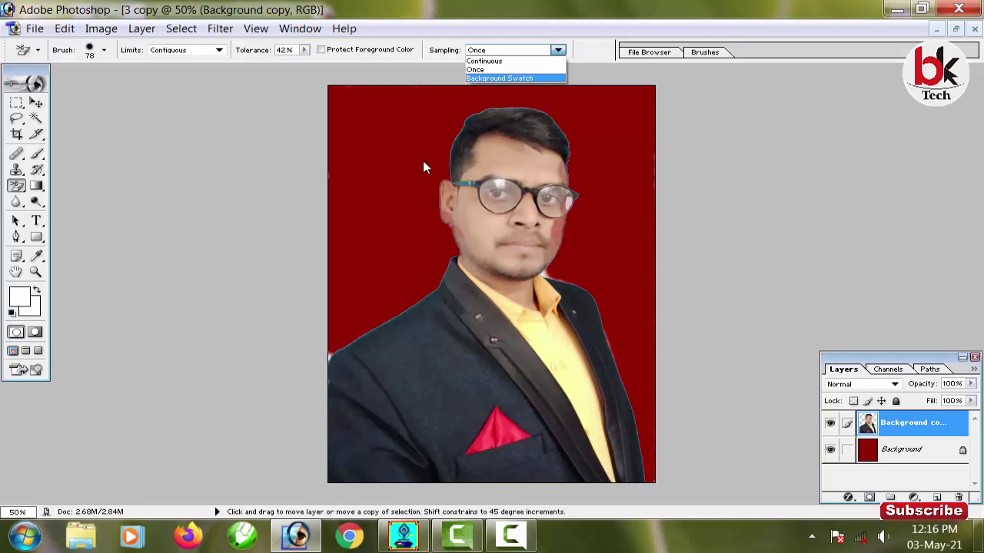
{"action": "left_click", "coordinate": [423, 160]}
Restore the original white background and set Sampling to Background Swatch.
{"action": "key", "text": "ctrl"}
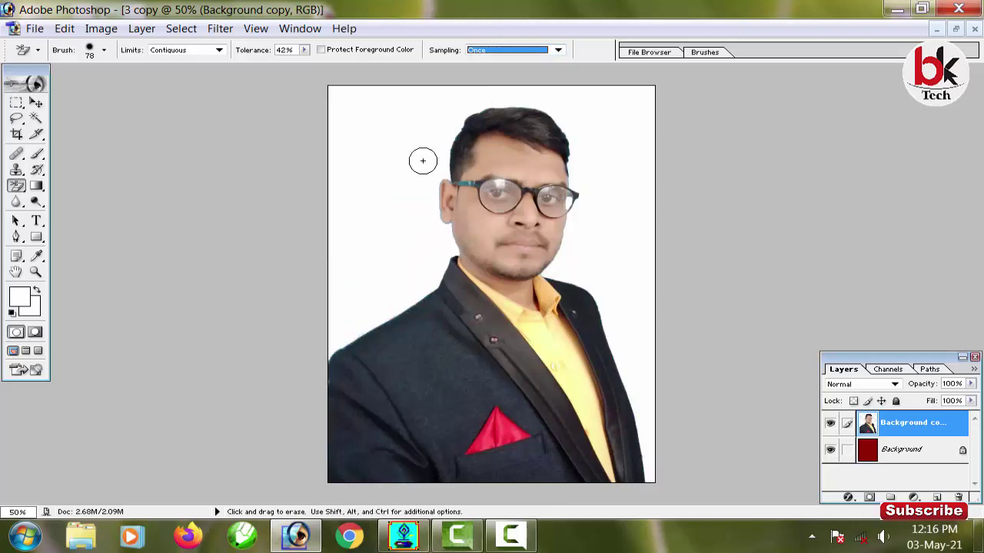
{"action": "left_click", "coordinate": [559, 51]}
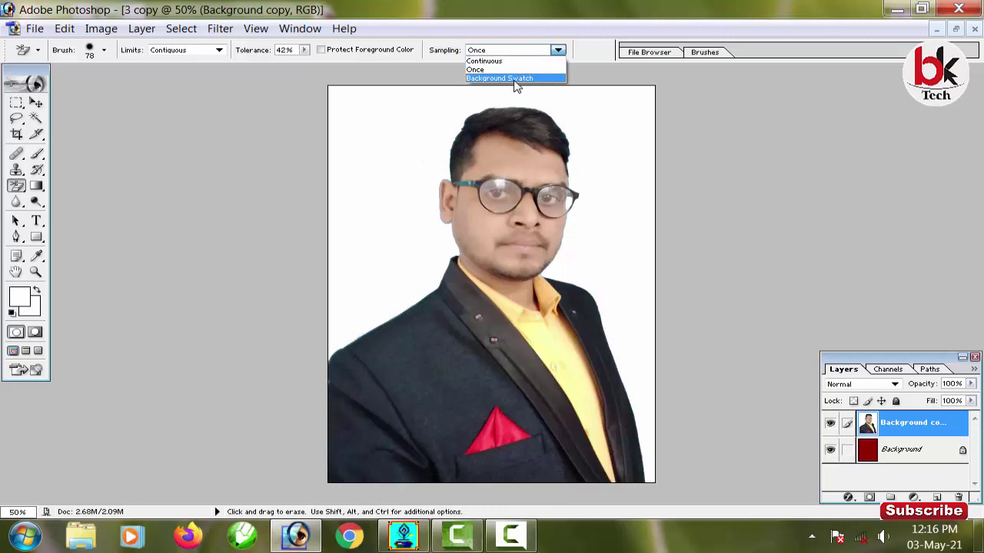
{"action": "left_click", "coordinate": [515, 79]}
Confirm white FFFFFF as the foreground colour in the Color Picker.
{"action": "left_click", "coordinate": [22, 296]}
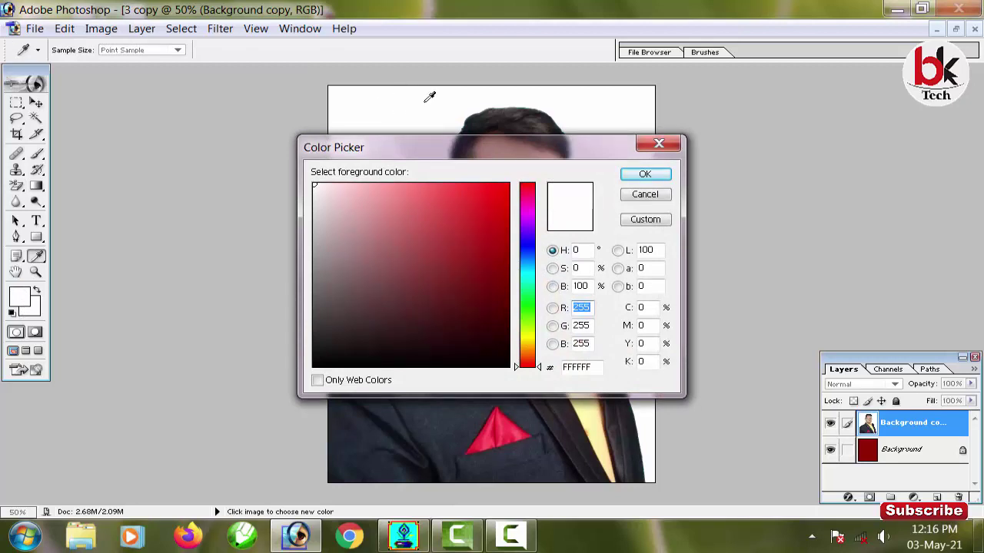
{"action": "left_click", "coordinate": [645, 176]}
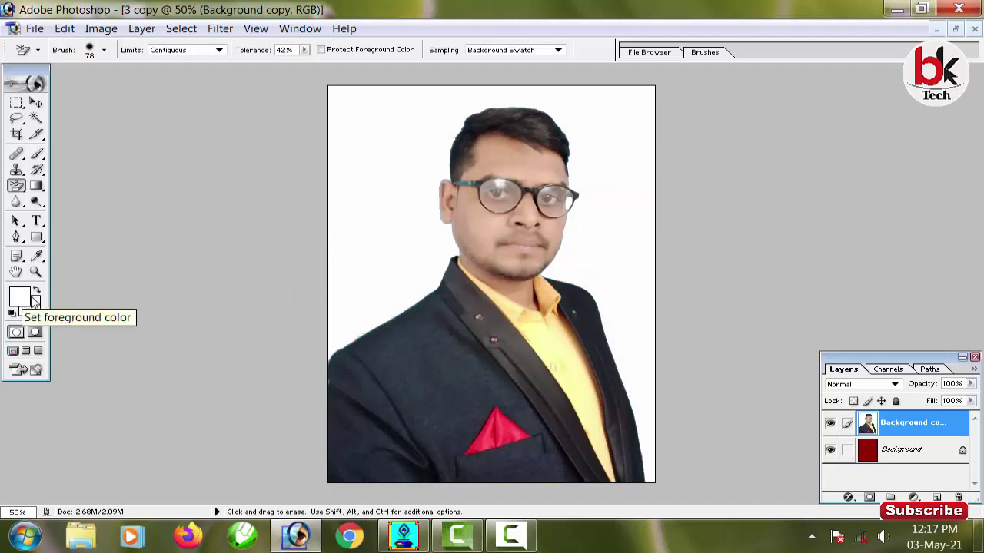
Background-erase the white around the upper left, right of the head, glasses and left shoulder.
{"action": "mouse_move", "coordinate": [381, 98]}
{"action": "left_mouse_down"}
{"action": "mouse_move", "coordinate": [348, 78]}
{"action": "mouse_move", "coordinate": [323, 236]}
{"action": "mouse_move", "coordinate": [359, 185]}
{"action": "mouse_move", "coordinate": [451, 148]}
{"action": "mouse_move", "coordinate": [461, 115]}
{"action": "mouse_move", "coordinate": [587, 99]}
{"action": "mouse_move", "coordinate": [418, 87]}
{"action": "mouse_move", "coordinate": [445, 114]}
{"action": "mouse_move", "coordinate": [418, 121]}
{"action": "mouse_move", "coordinate": [396, 200]}
{"action": "mouse_move", "coordinate": [401, 91]}
{"action": "mouse_move", "coordinate": [384, 208]}
{"action": "mouse_move", "coordinate": [376, 146]}
{"action": "mouse_move", "coordinate": [341, 271]}
{"action": "mouse_move", "coordinate": [352, 298]}
{"action": "mouse_move", "coordinate": [369, 305]}
{"action": "mouse_move", "coordinate": [343, 341]}
{"action": "mouse_move", "coordinate": [422, 278]}
{"action": "mouse_move", "coordinate": [417, 220]}
{"action": "mouse_move", "coordinate": [395, 269]}
{"action": "mouse_move", "coordinate": [430, 198]}
{"action": "mouse_move", "coordinate": [435, 152]}
{"action": "mouse_move", "coordinate": [391, 213]}
{"action": "mouse_move", "coordinate": [417, 162]}
{"action": "mouse_move", "coordinate": [398, 99]}
{"action": "mouse_move", "coordinate": [439, 262]}
{"action": "mouse_move", "coordinate": [417, 296]}
{"action": "mouse_move", "coordinate": [379, 315]}
{"action": "left_mouse_up"}
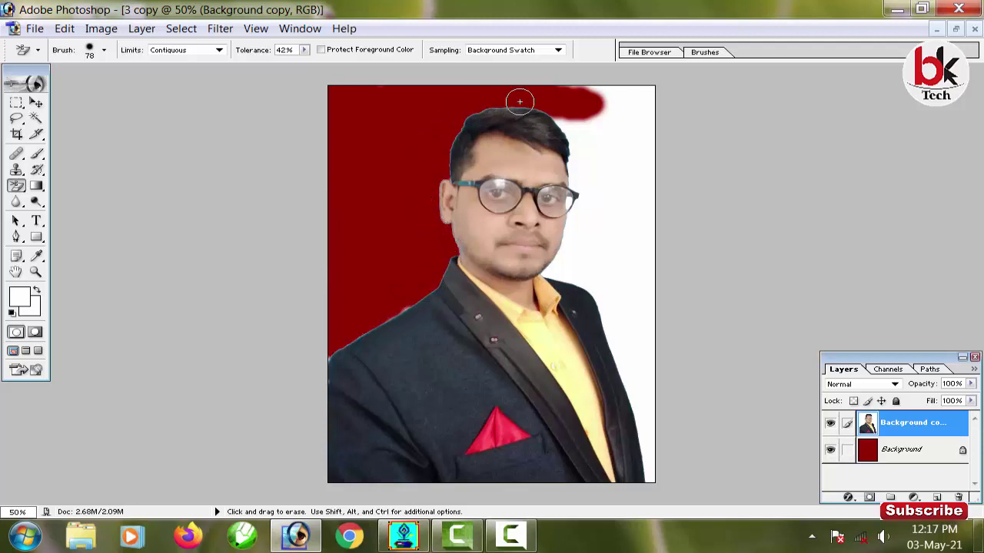
{"action": "mouse_move", "coordinate": [557, 126]}
{"action": "left_mouse_down"}
{"action": "mouse_move", "coordinate": [575, 151]}
{"action": "mouse_move", "coordinate": [589, 126]}
{"action": "mouse_move", "coordinate": [569, 127]}
{"action": "mouse_move", "coordinate": [602, 138]}
{"action": "mouse_move", "coordinate": [603, 154]}
{"action": "mouse_move", "coordinate": [604, 82]}
{"action": "mouse_move", "coordinate": [645, 99]}
{"action": "mouse_move", "coordinate": [618, 132]}
{"action": "mouse_move", "coordinate": [581, 125]}
{"action": "mouse_move", "coordinate": [576, 197]}
{"action": "mouse_move", "coordinate": [555, 265]}
{"action": "mouse_move", "coordinate": [589, 282]}
{"action": "mouse_move", "coordinate": [608, 320]}
{"action": "mouse_move", "coordinate": [648, 469]}
{"action": "mouse_move", "coordinate": [644, 381]}
{"action": "mouse_move", "coordinate": [586, 259]}
{"action": "mouse_move", "coordinate": [584, 273]}
{"action": "mouse_move", "coordinate": [619, 192]}
{"action": "mouse_move", "coordinate": [589, 224]}
{"action": "mouse_move", "coordinate": [633, 192]}
{"action": "mouse_move", "coordinate": [600, 257]}
{"action": "mouse_move", "coordinate": [632, 255]}
{"action": "mouse_move", "coordinate": [638, 341]}
{"action": "mouse_move", "coordinate": [653, 284]}
{"action": "mouse_move", "coordinate": [646, 351]}
{"action": "mouse_move", "coordinate": [658, 221]}
{"action": "mouse_move", "coordinate": [650, 230]}
{"action": "mouse_move", "coordinate": [621, 149]}
{"action": "mouse_move", "coordinate": [631, 380]}
{"action": "mouse_move", "coordinate": [650, 354]}
{"action": "left_mouse_up"}
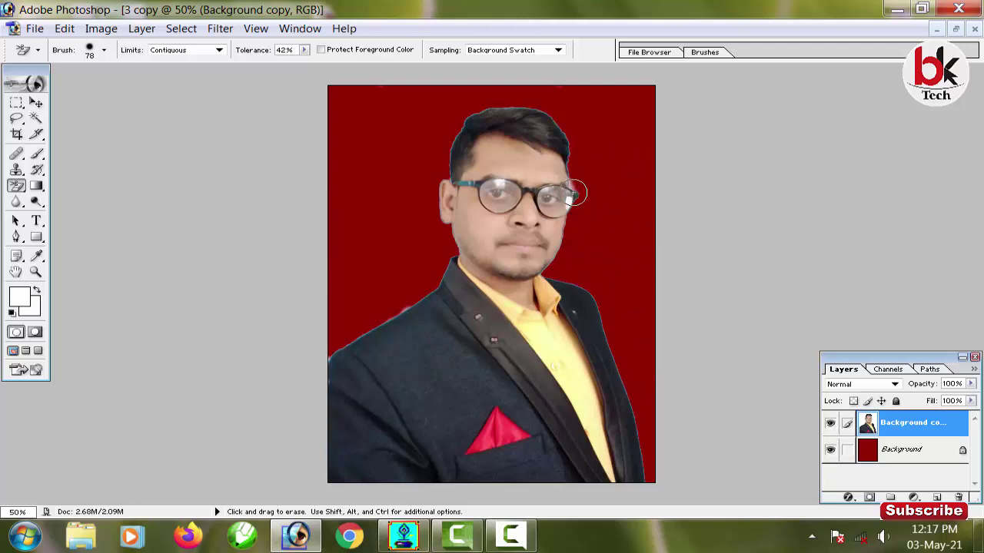
{"action": "left_click_drag", "start_coordinate": [573, 186], "coordinate": [578, 201]}
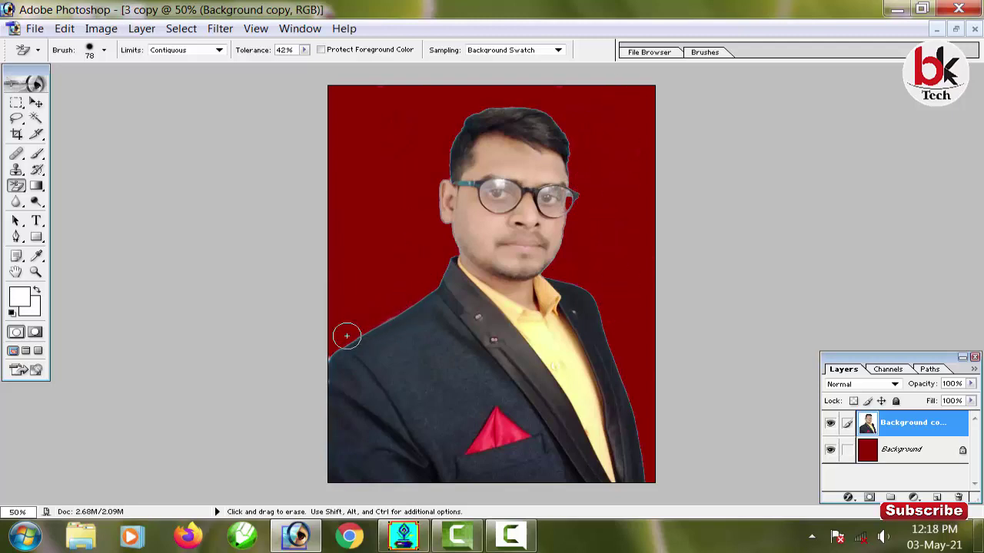
{"action": "left_click_drag", "start_coordinate": [323, 357], "coordinate": [316, 352]}
{"action": "left_click", "coordinate": [18, 188]}
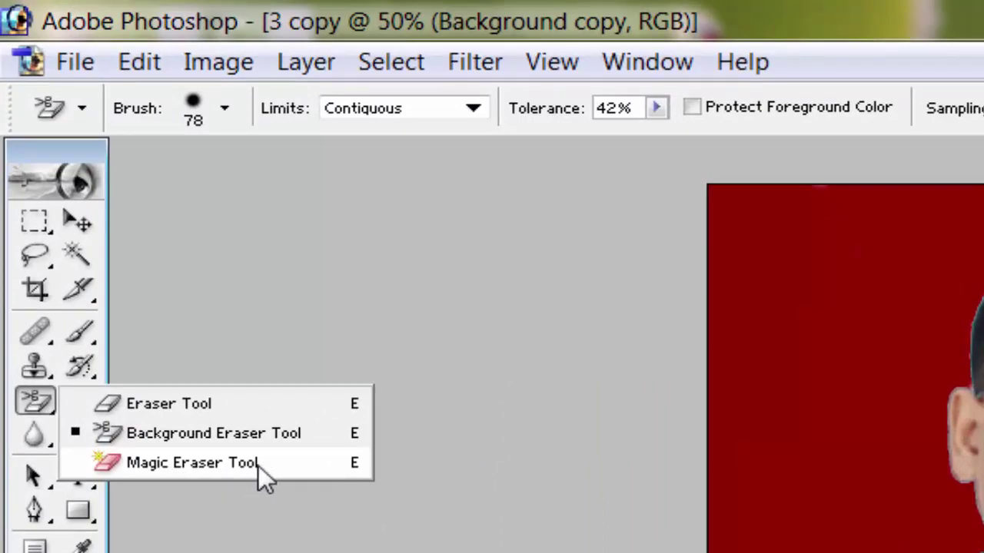
Switch to the Magic Eraser Tool and undo back to the white background.
{"action": "left_click", "coordinate": [254, 462]}
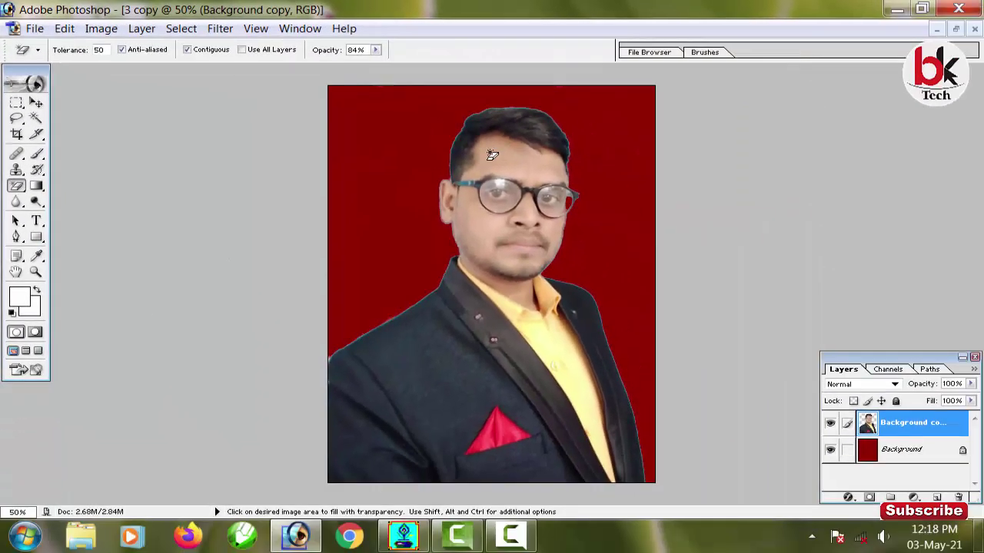
{"action": "key", "text": "ctrl"}
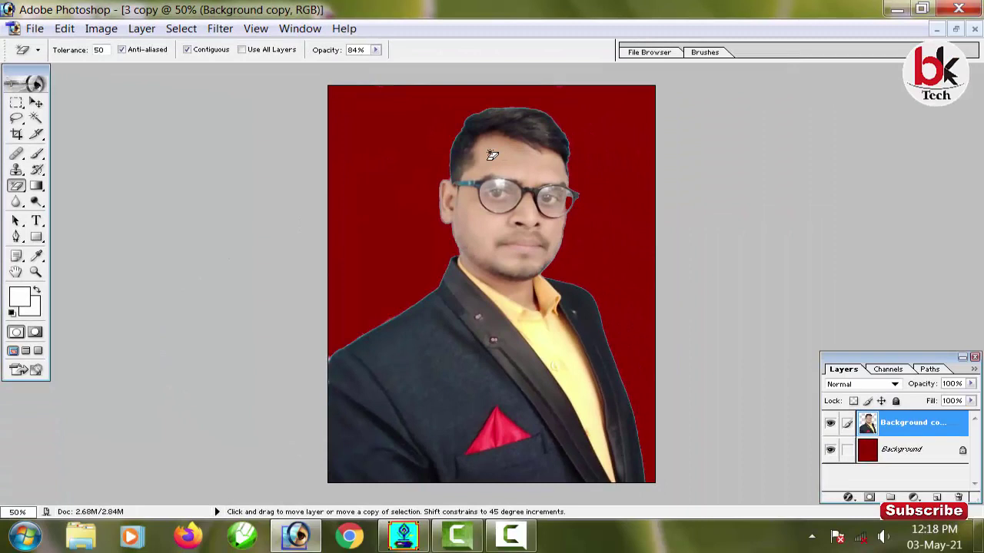
{"action": "key", "text": "ctrl+z"}
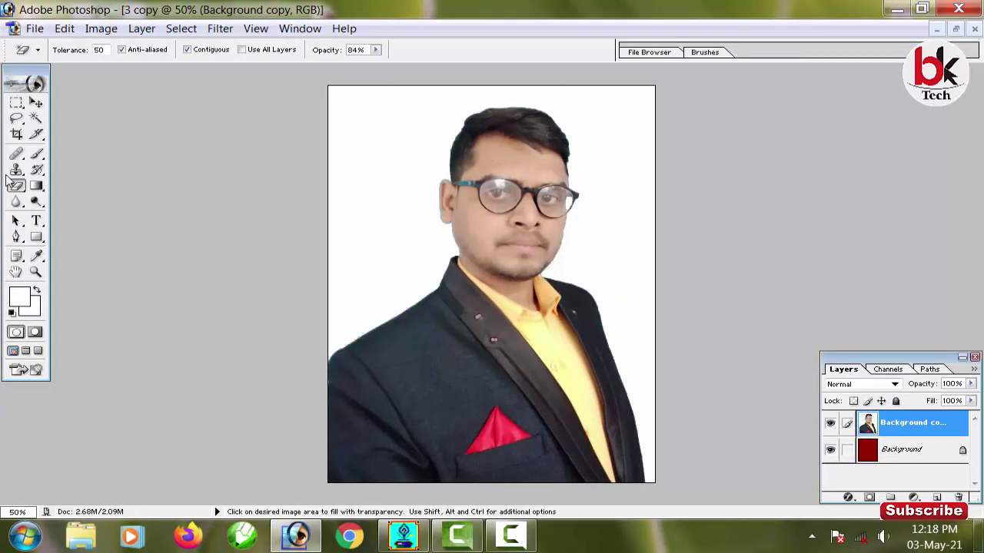
{"action": "right_click", "coordinate": [18, 186]}
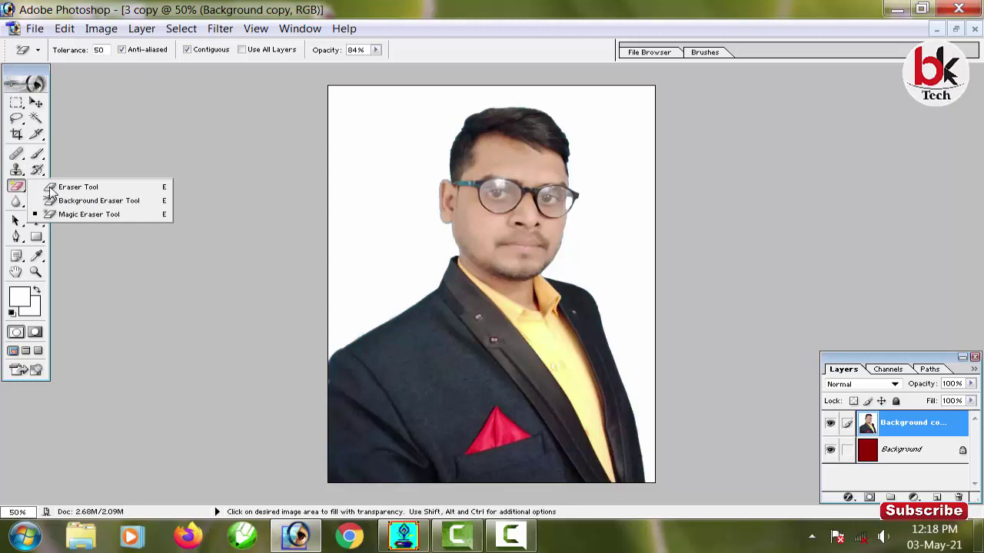
{"action": "left_click", "coordinate": [106, 216]}
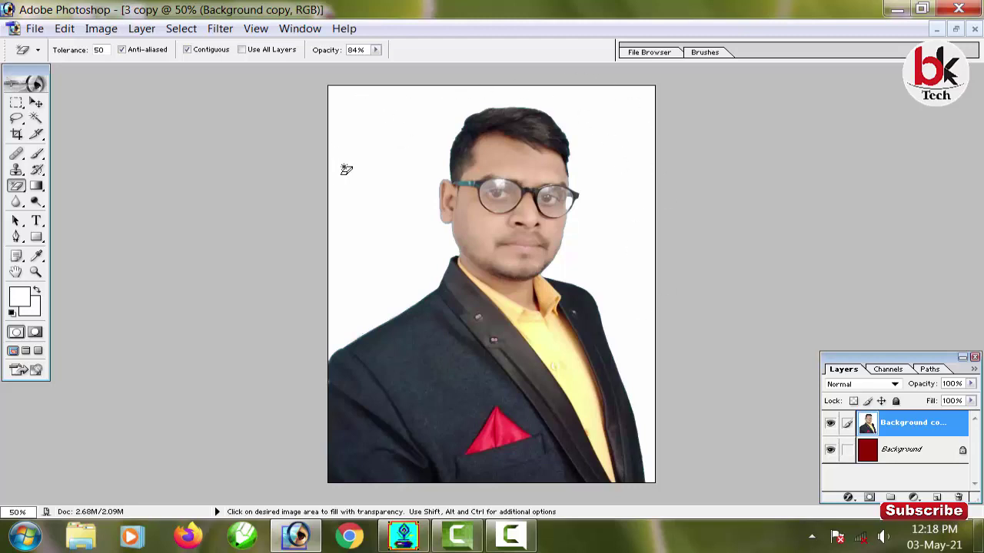
With Magic Eraser at 95% opacity and tolerance 60, clear the whole white background.
{"action": "left_click", "coordinate": [378, 53]}
{"action": "left_click_drag", "start_coordinate": [378, 62], "coordinate": [384, 64]}
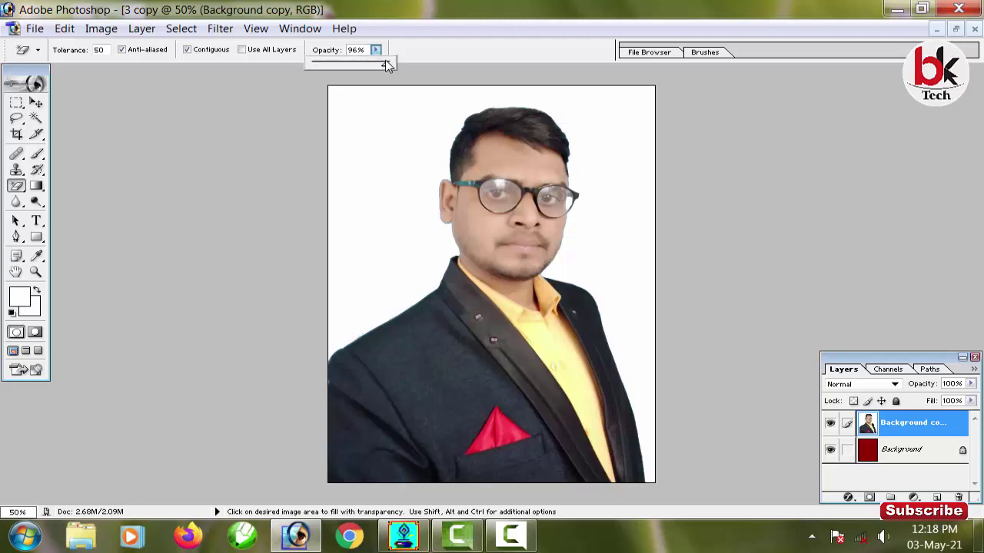
{"action": "left_click", "coordinate": [107, 51]}
{"action": "type", "text": "60"}
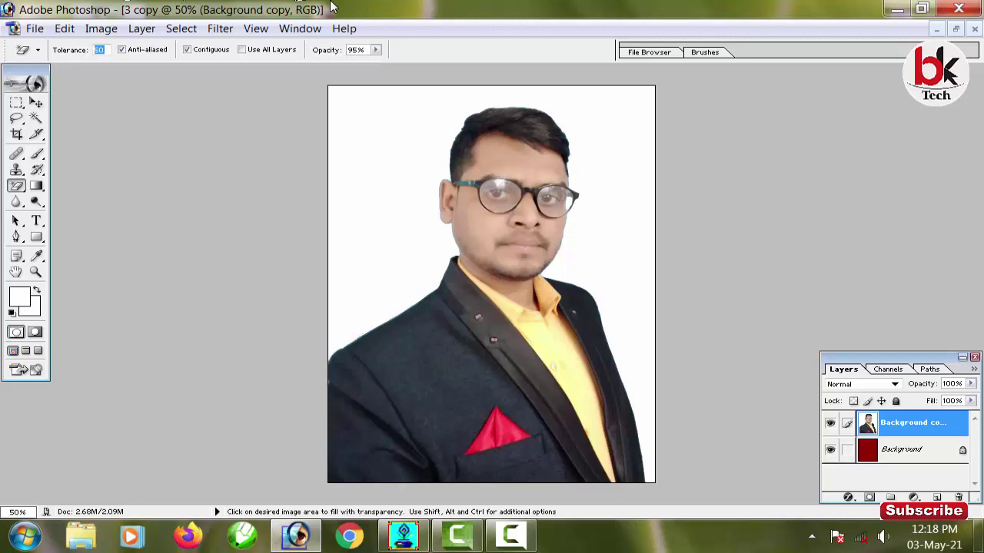
{"action": "left_click", "coordinate": [376, 147]}
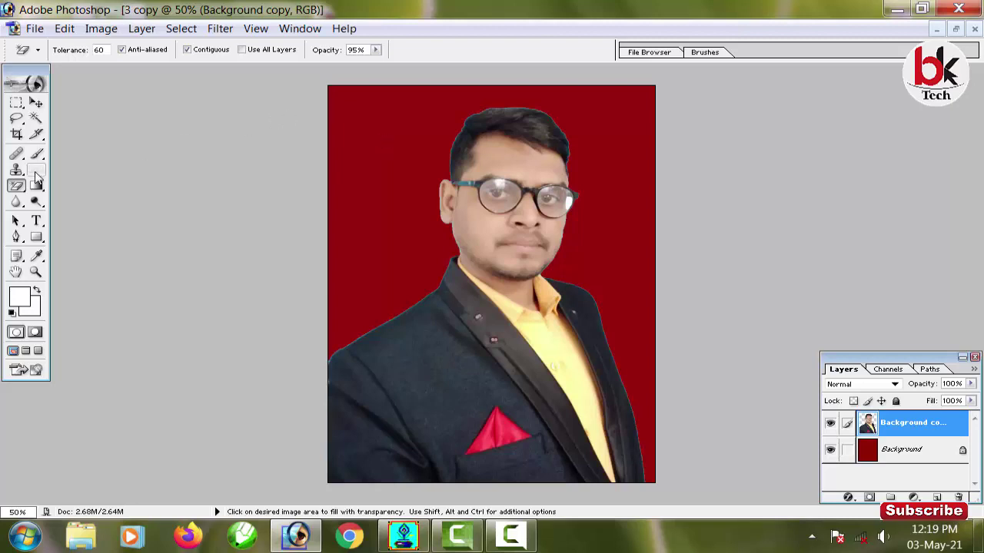
{"action": "right_click", "coordinate": [17, 186]}
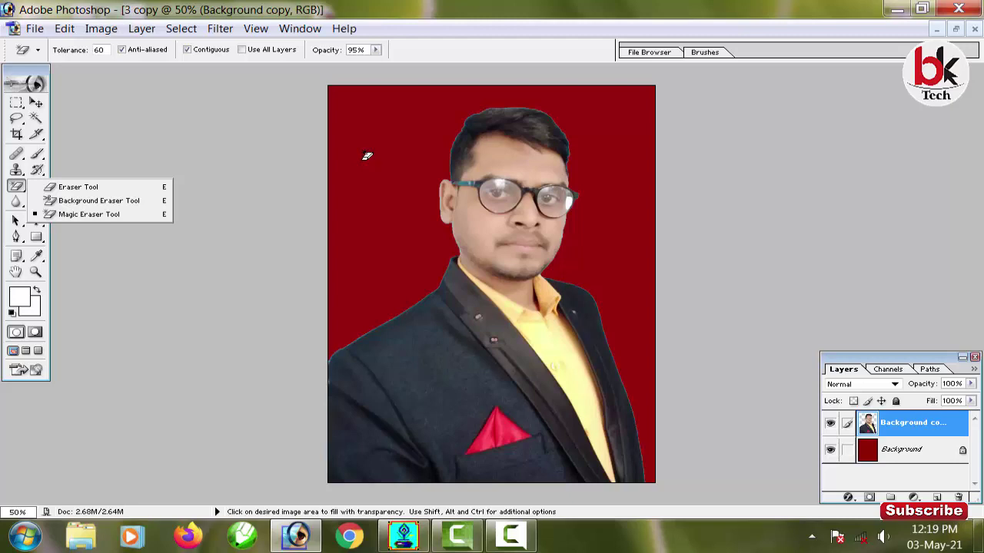
{"action": "left_click", "coordinate": [349, 139]}
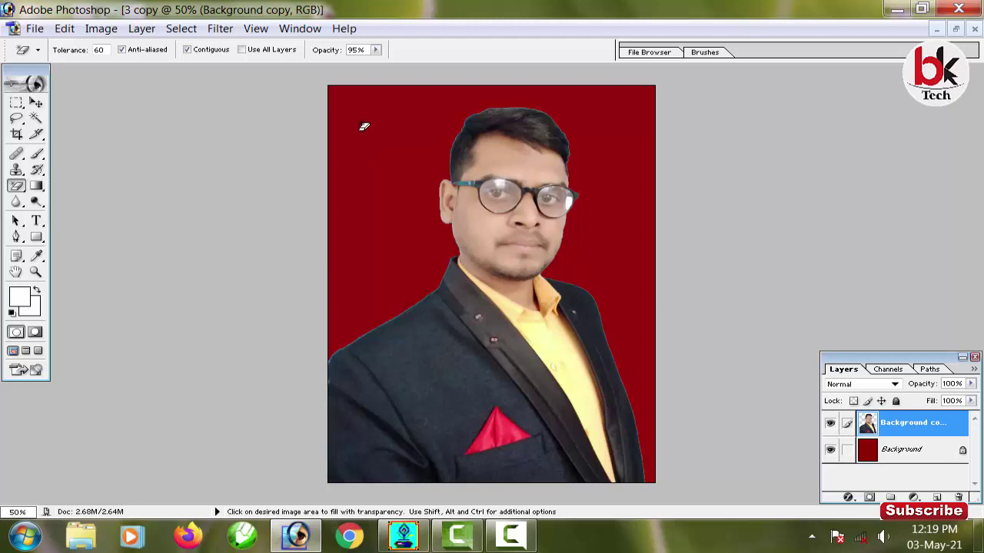